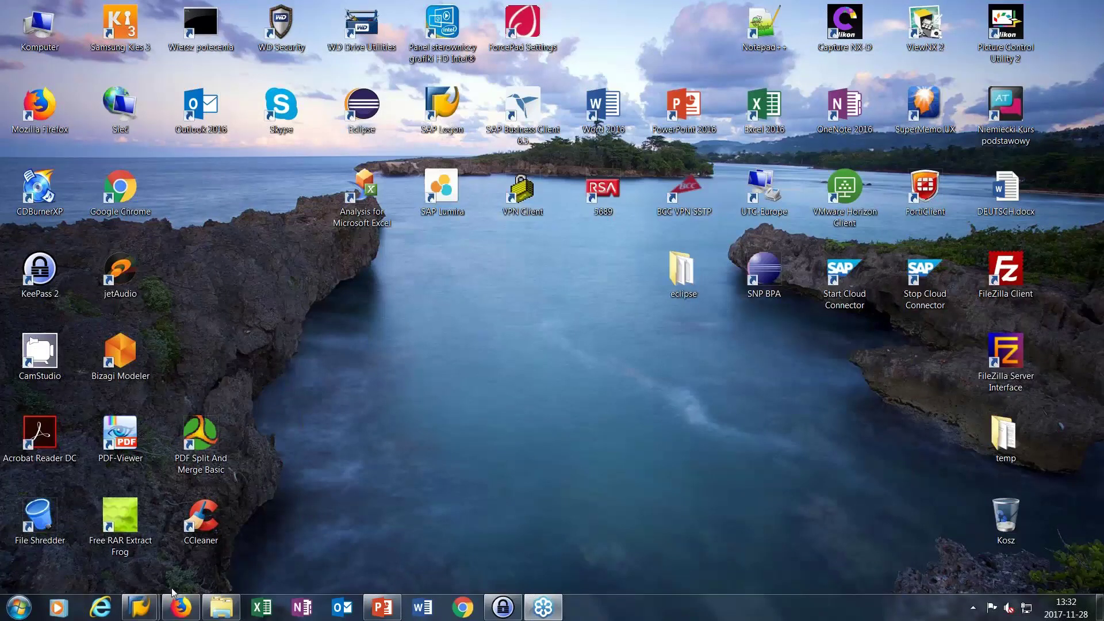
# - Switch to Firefox, log on to the SAP Fiori launchpad with the account user name and password, and show it full screen
pyautogui.click(176, 604)
pyautogui.moveTo(621, 4)
pyautogui.click(1085, 4)
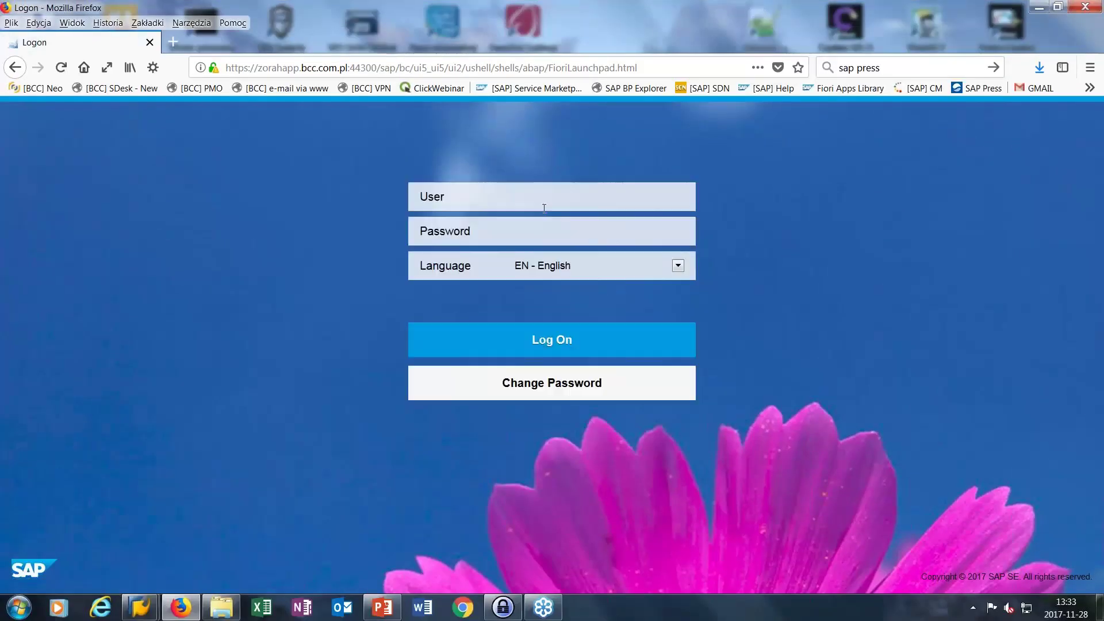
pyautogui.click(495, 611)
pyautogui.hotkey('ctrl', 'v')
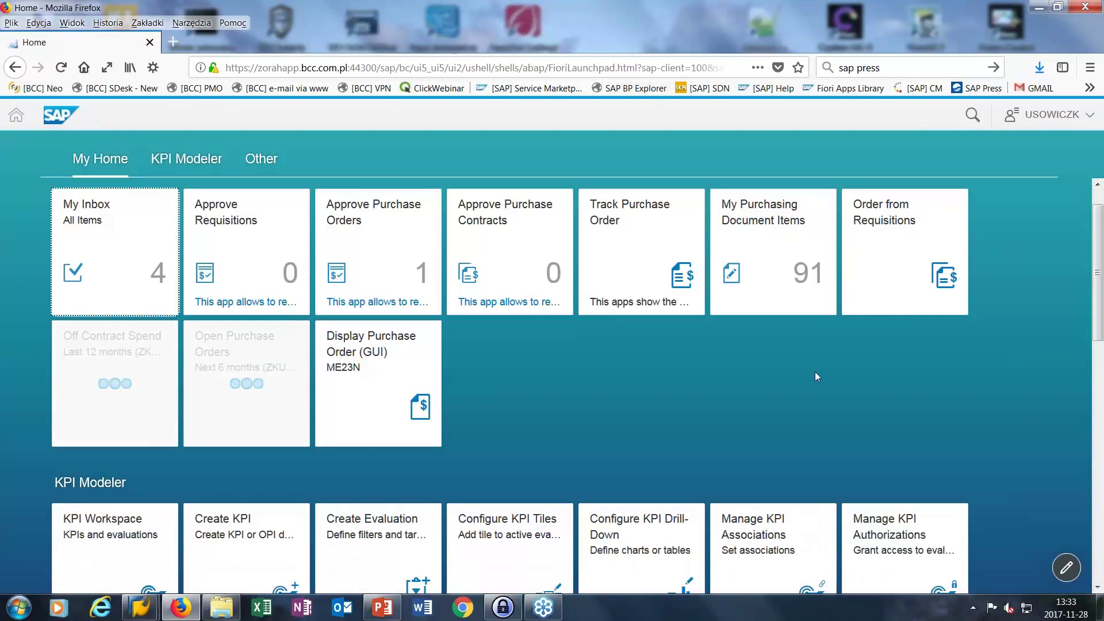
pyautogui.press('F11')
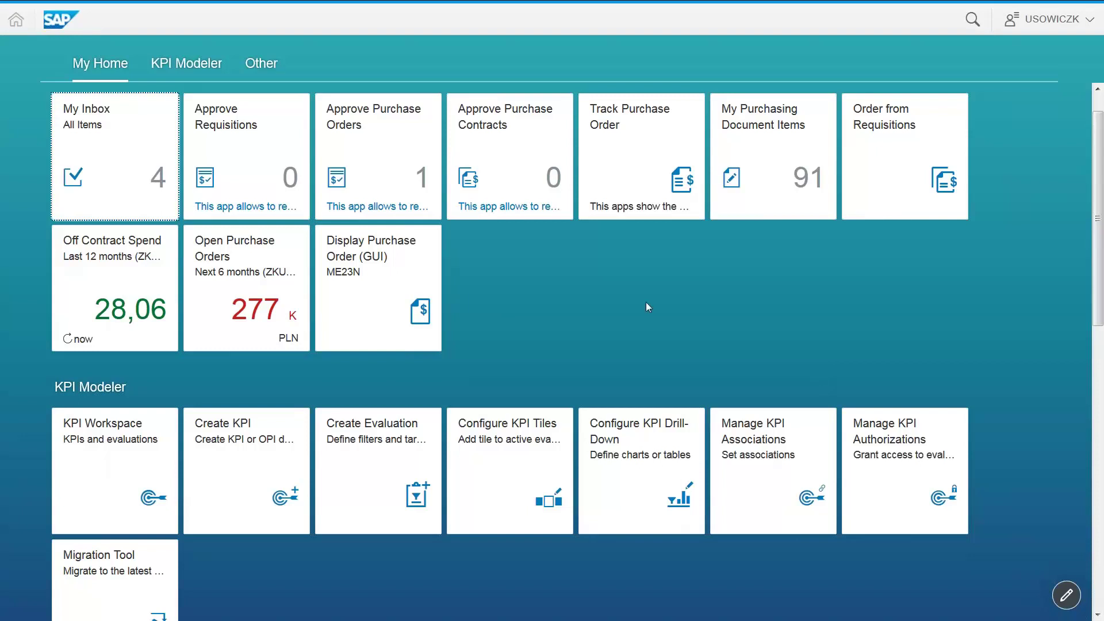
pyautogui.click(642, 262)
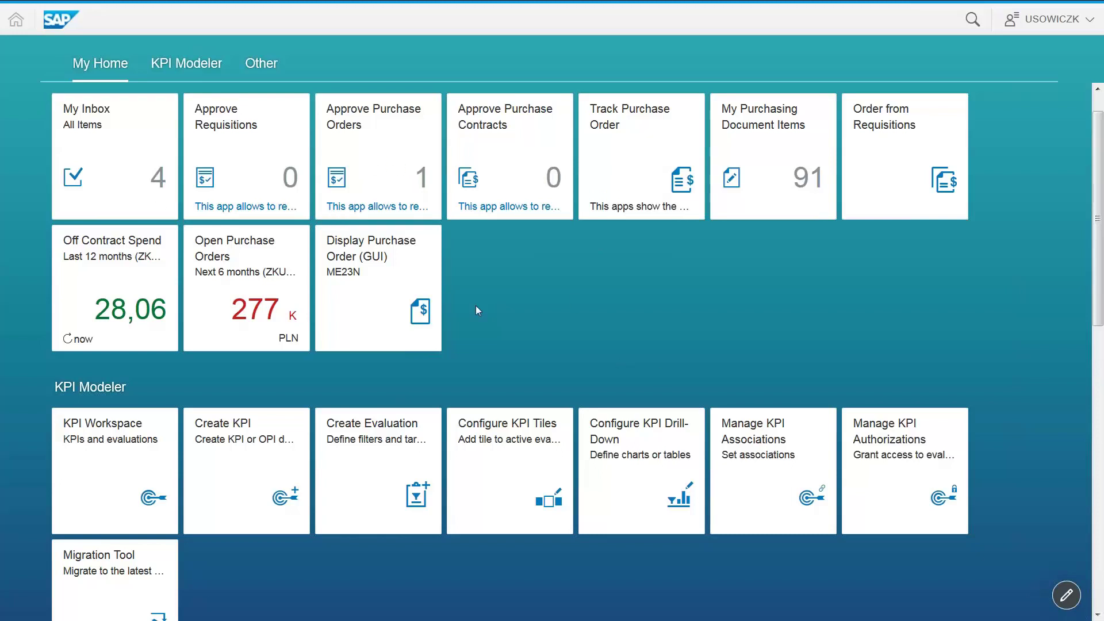
# - Open the Merlex Sp. z o.o. purchase order awaiting approval and review the details of its Demo Raw Material item
pyautogui.click(377, 148)
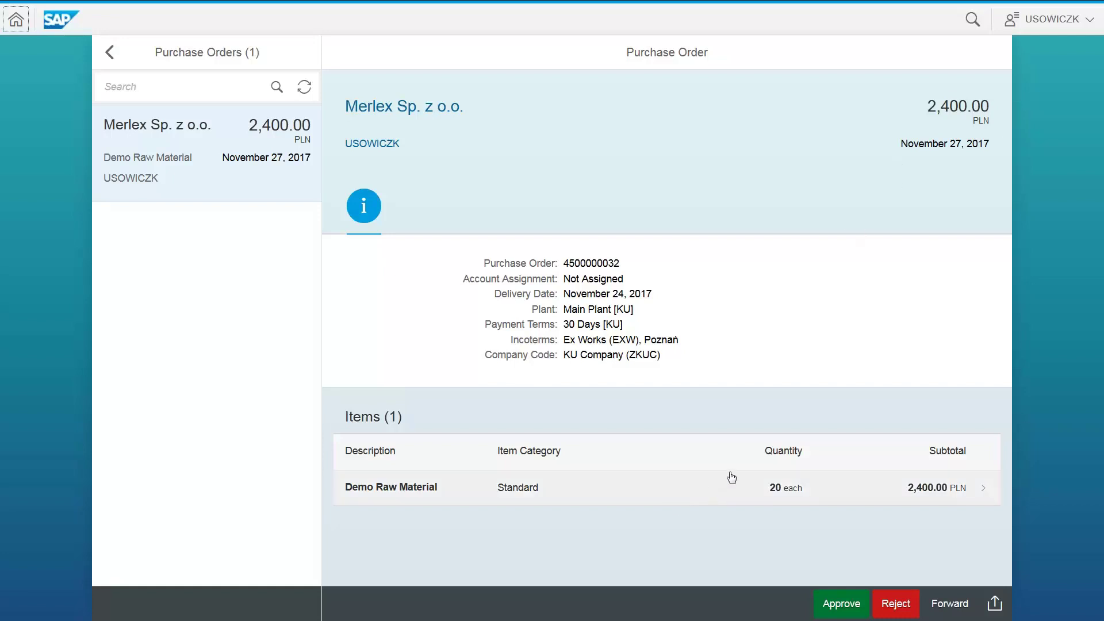
pyautogui.click(598, 493)
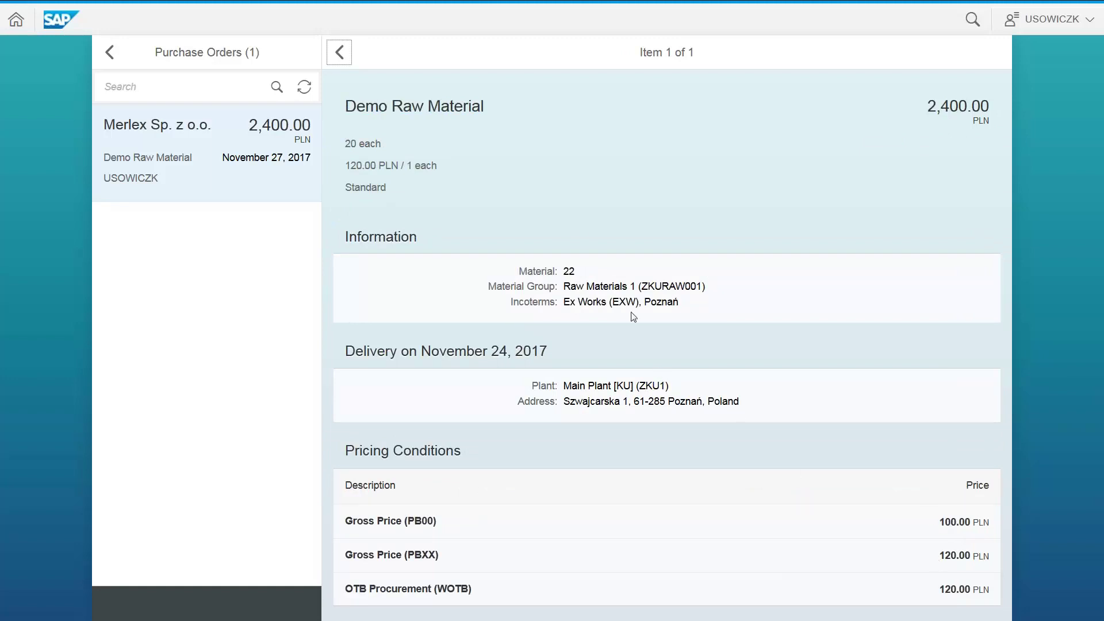
pyautogui.click(339, 52)
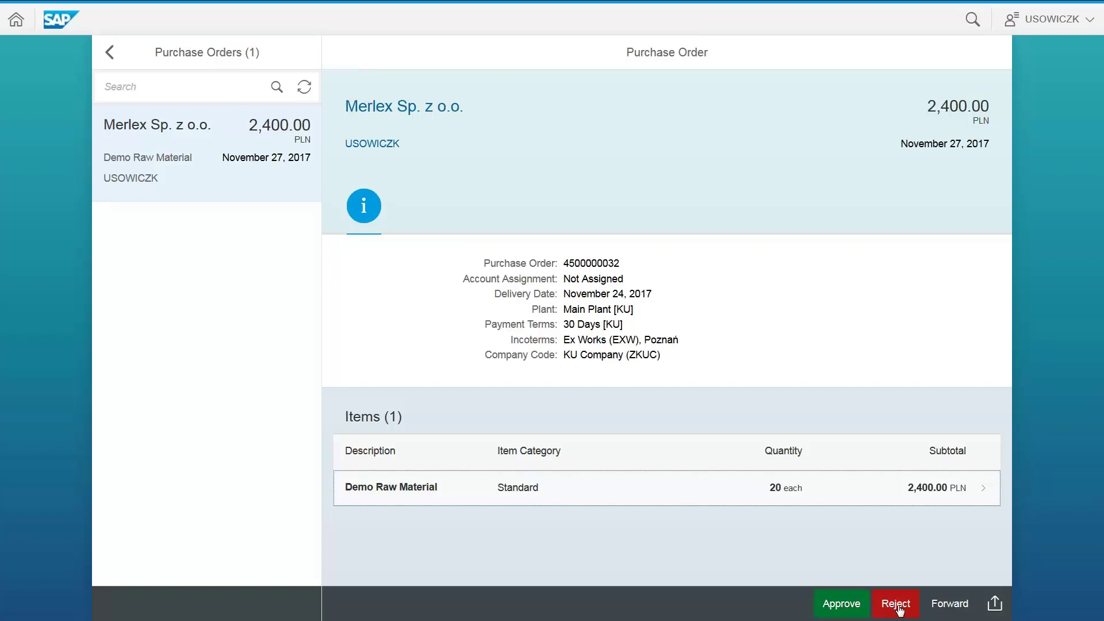
# - Approve the Merlex Sp. z o.o. purchase order with the note "This purchase is fine." and return to the launchpad home
pyautogui.click(844, 604)
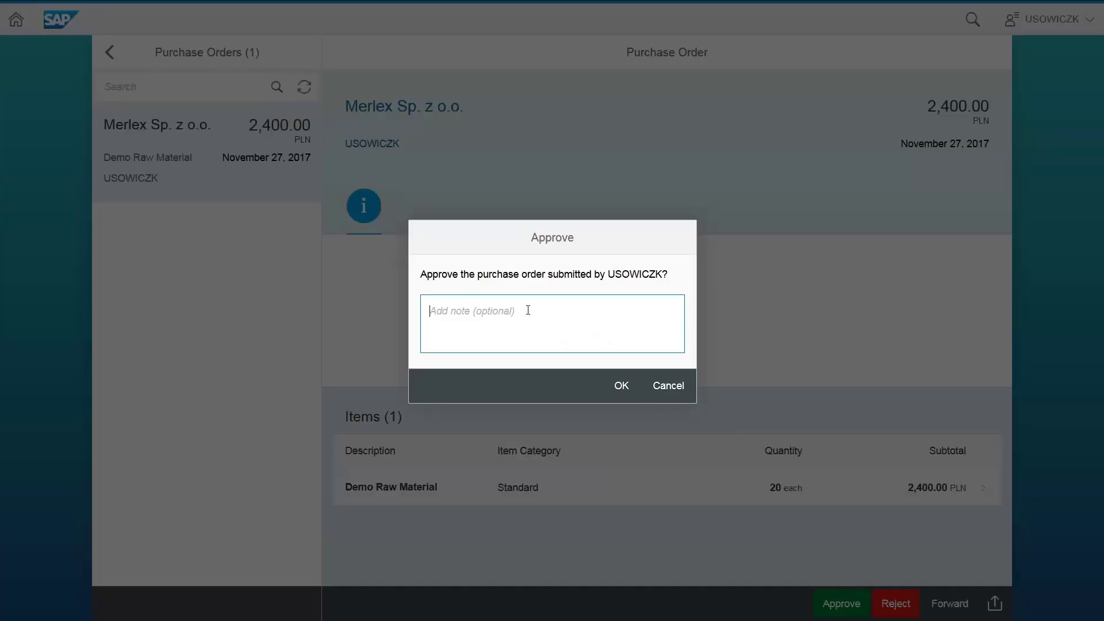
pyautogui.write('This purchase is fine.')
pyautogui.click(621, 386)
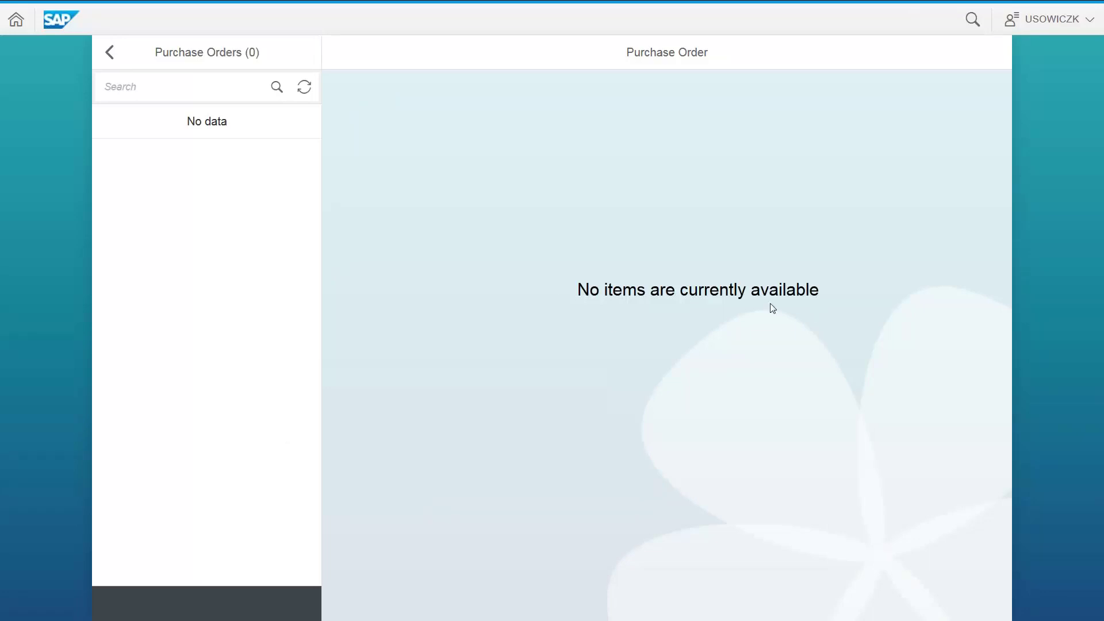
pyautogui.click(109, 53)
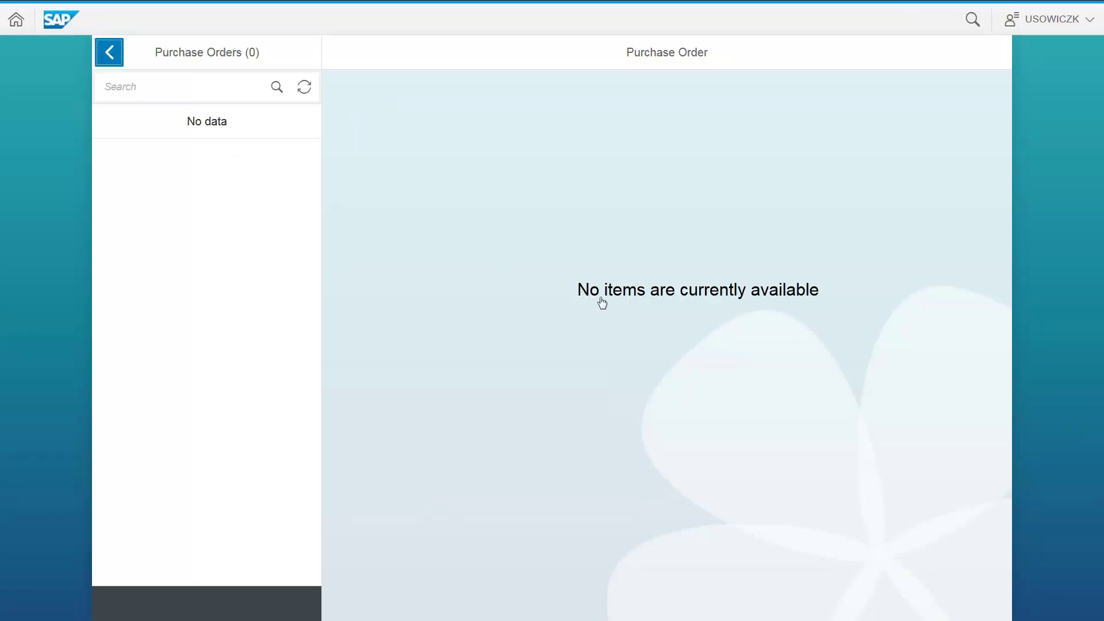
pyautogui.click(423, 181)
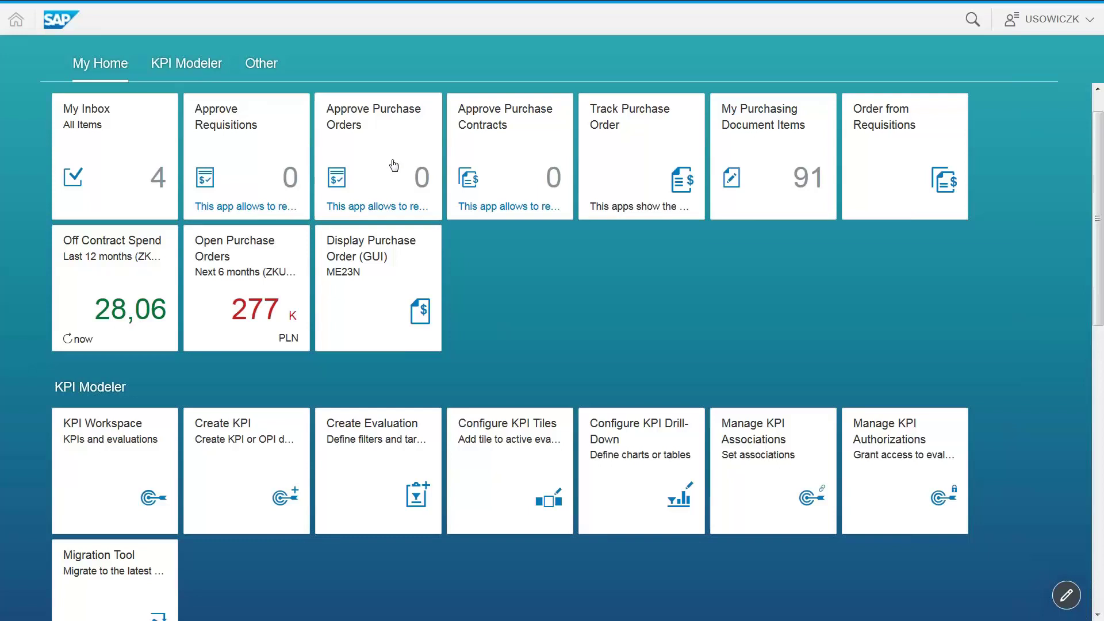
# - Review the employee's absence notification in My Inbox and return to the launchpad home
pyautogui.scroll(1, 574, 313)
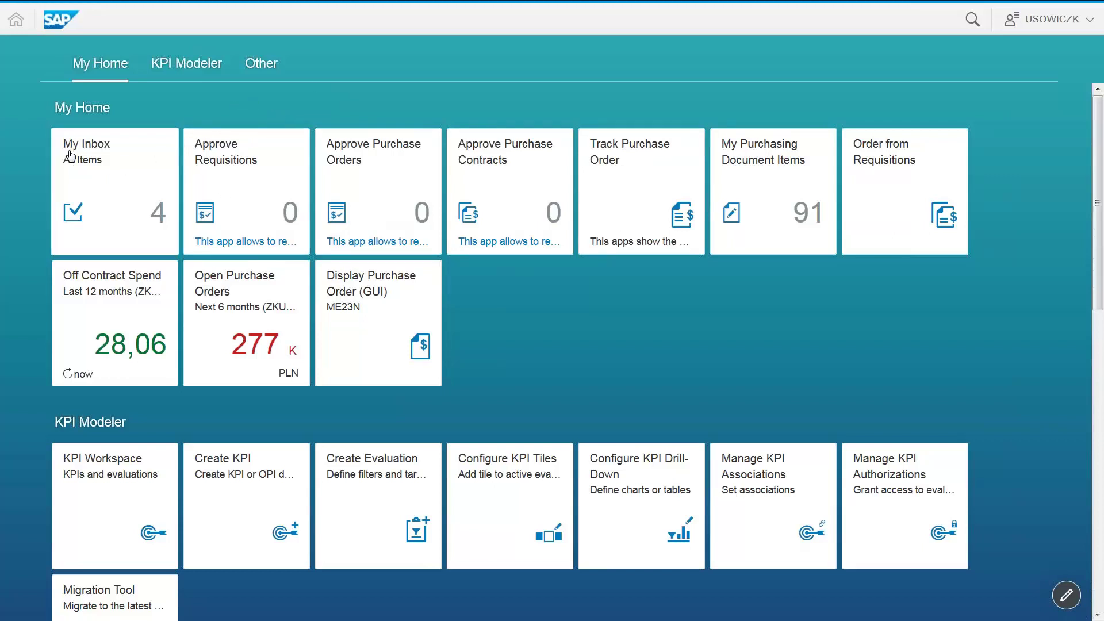
pyautogui.click(134, 170)
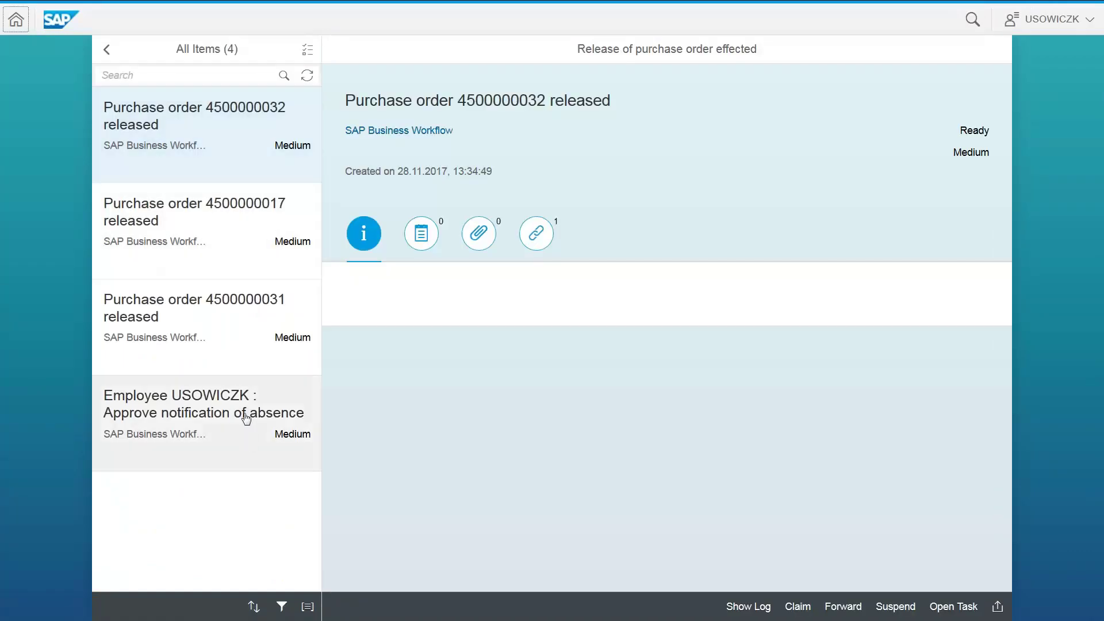
pyautogui.click(218, 409)
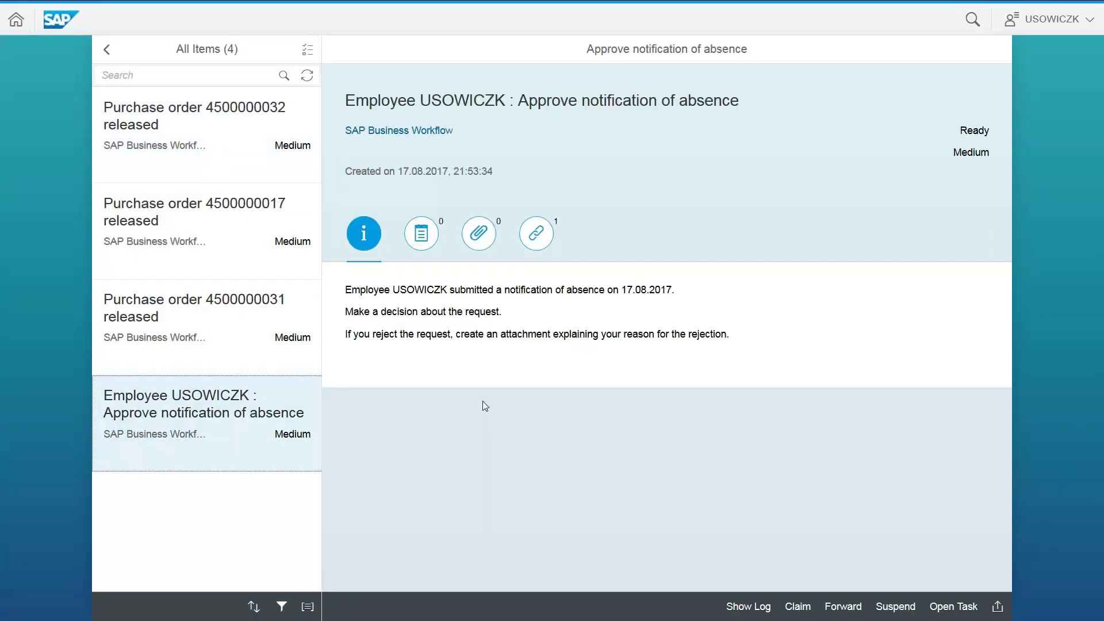
pyautogui.click(114, 50)
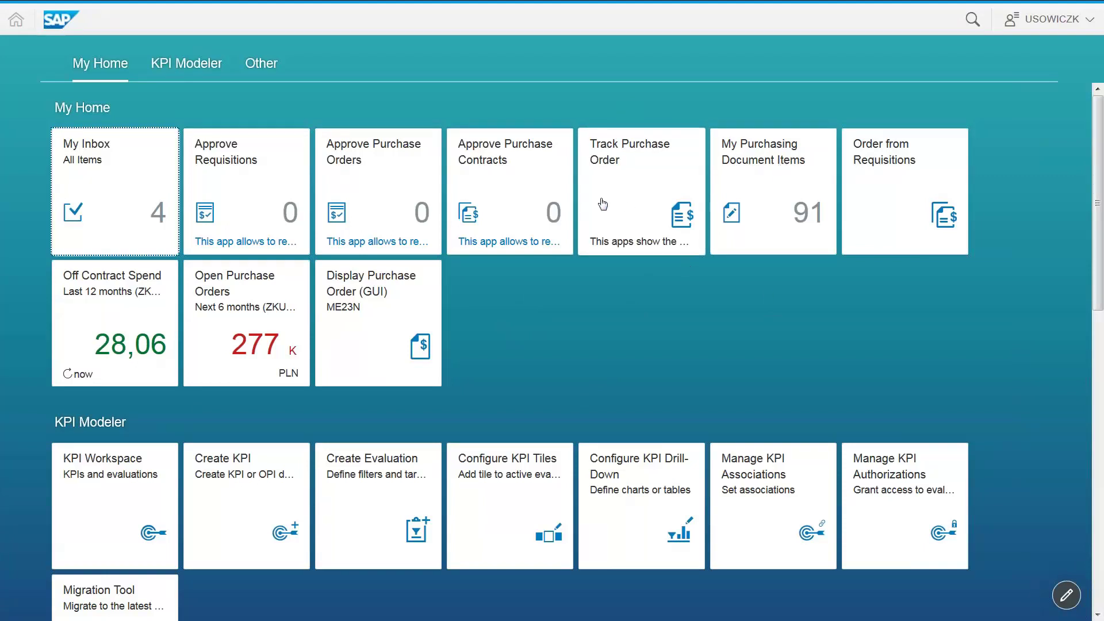
# - Filter the orders in Track Purchase Order by Last 7 Days - Only With Alerts
pyautogui.click(653, 193)
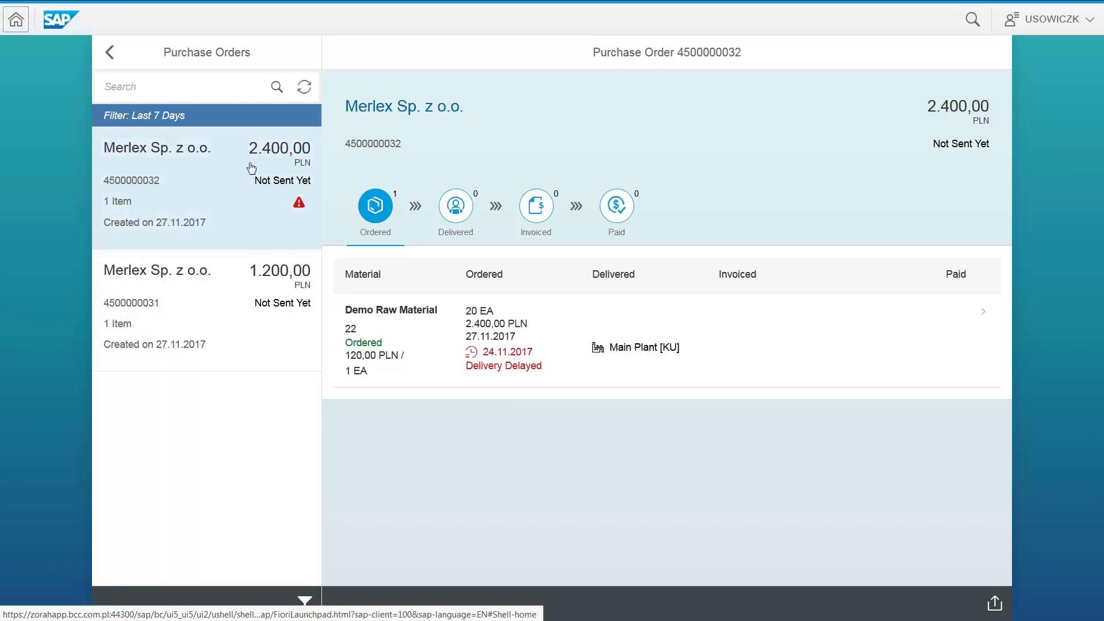
pyautogui.click(304, 603)
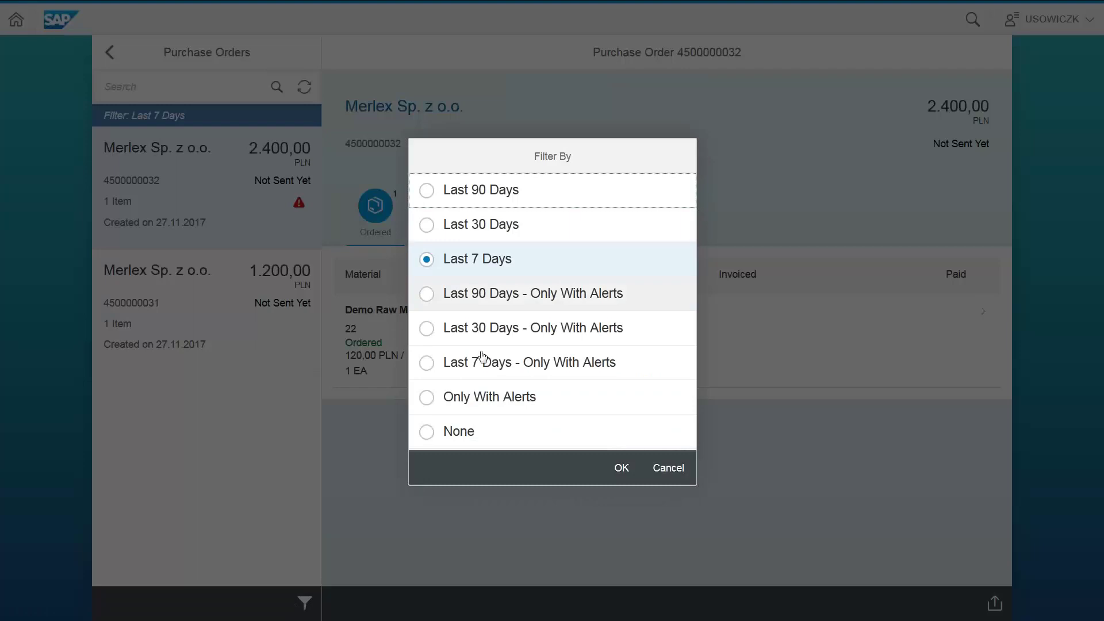
pyautogui.click(427, 364)
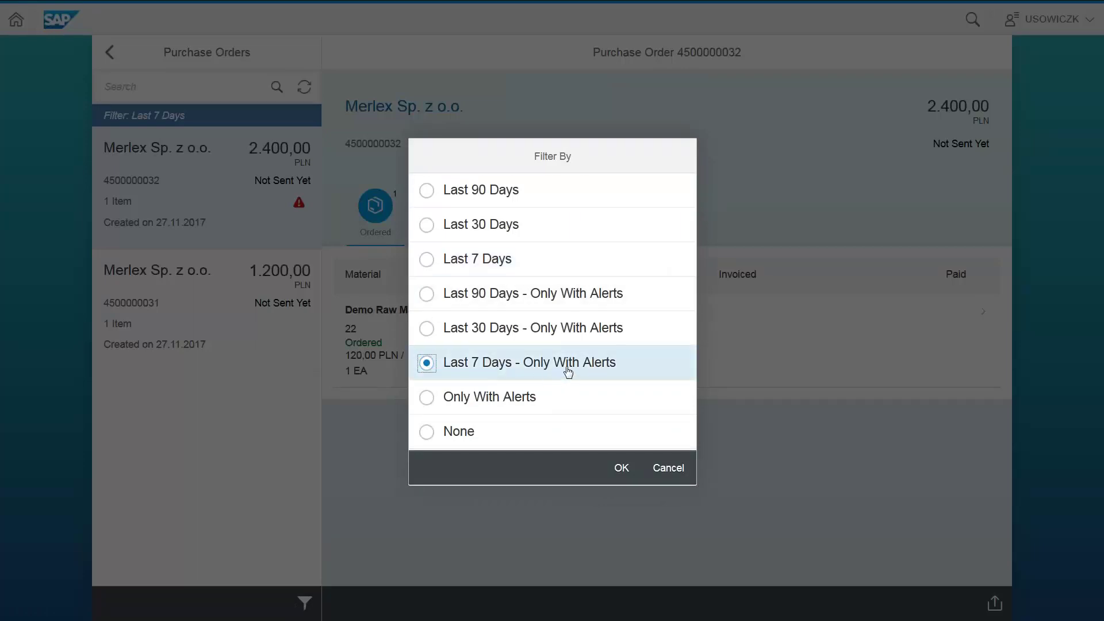
pyautogui.click(621, 468)
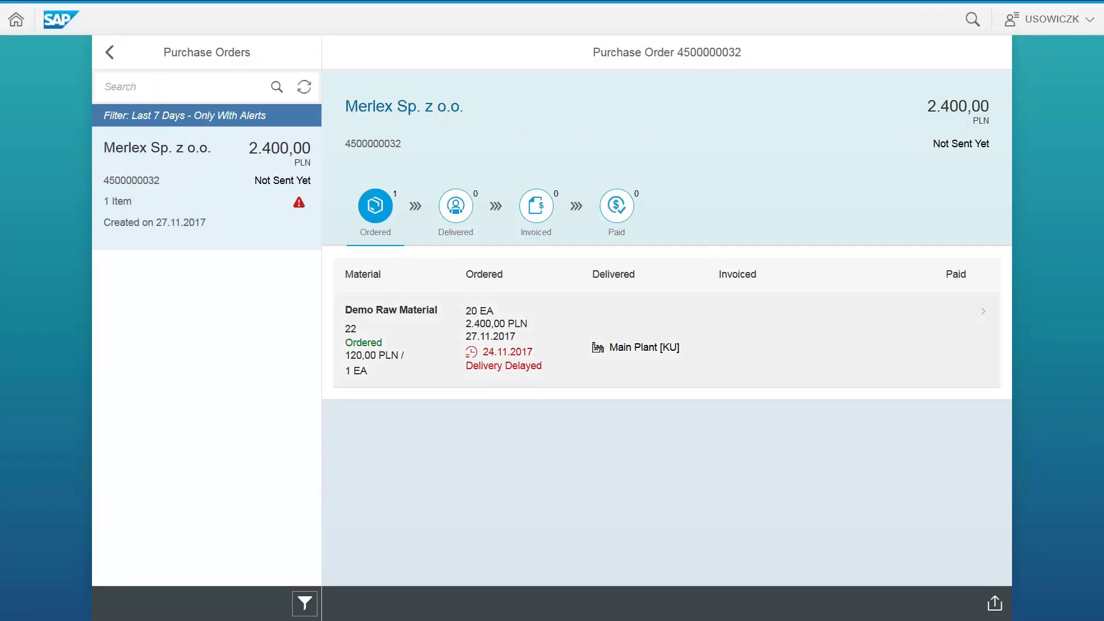
# - Examine the Demo Raw Material item's delivery, pricing conditions and follow-on documents, and return to the launchpad home
pyautogui.click(672, 337)
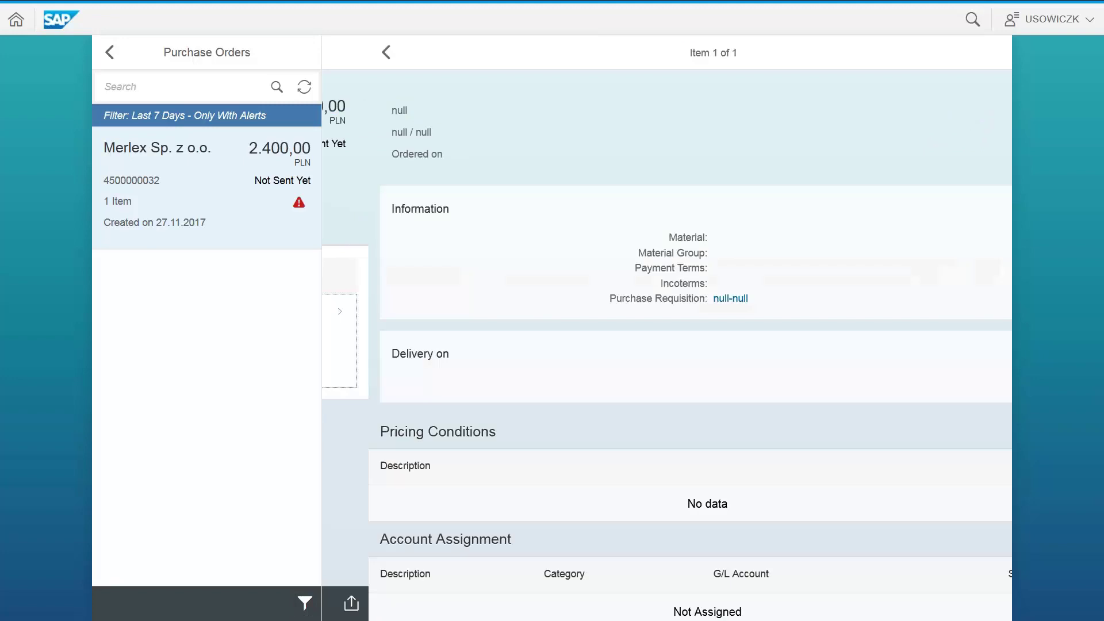
pyautogui.scroll(-5, 776, 308)
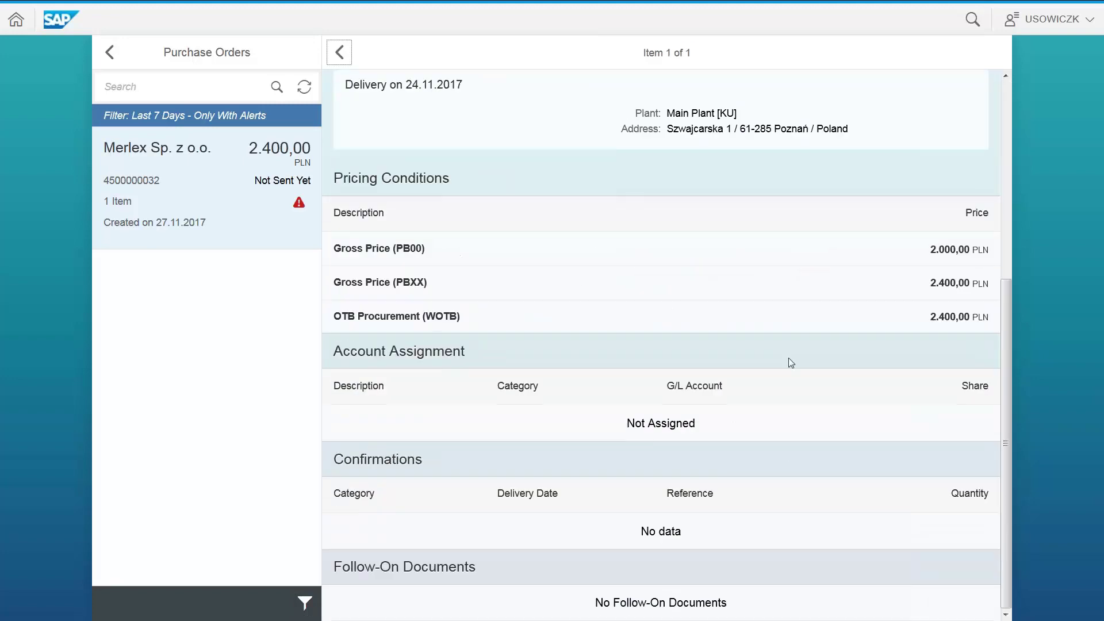
pyautogui.scroll(5, 778, 453)
pyautogui.scroll(-5, 667, 282)
pyautogui.scroll(5, 683, 443)
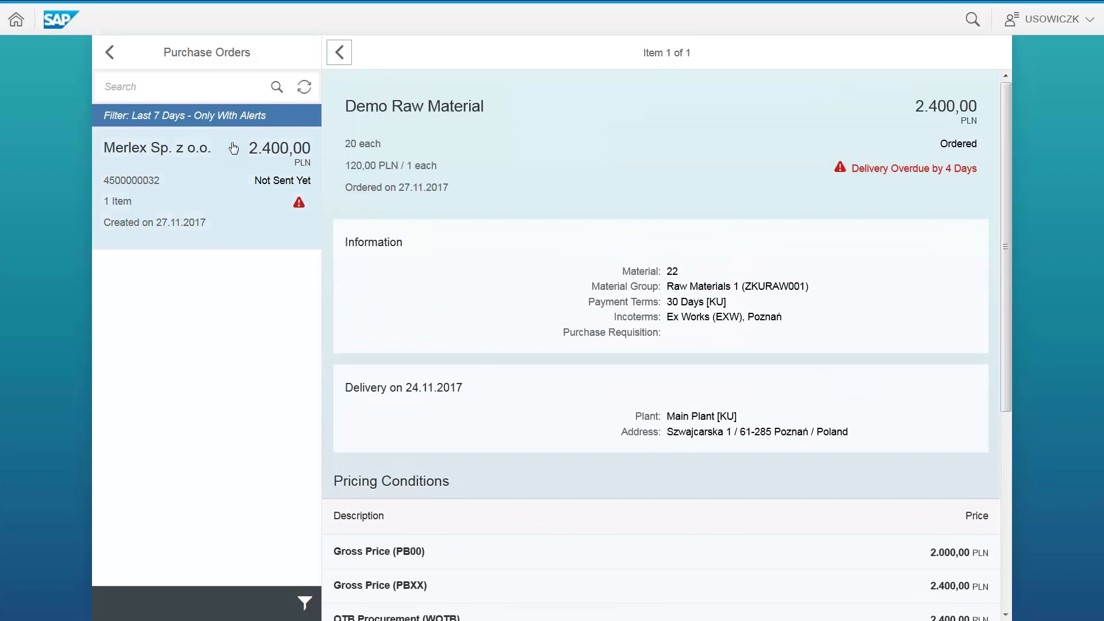
pyautogui.click(109, 52)
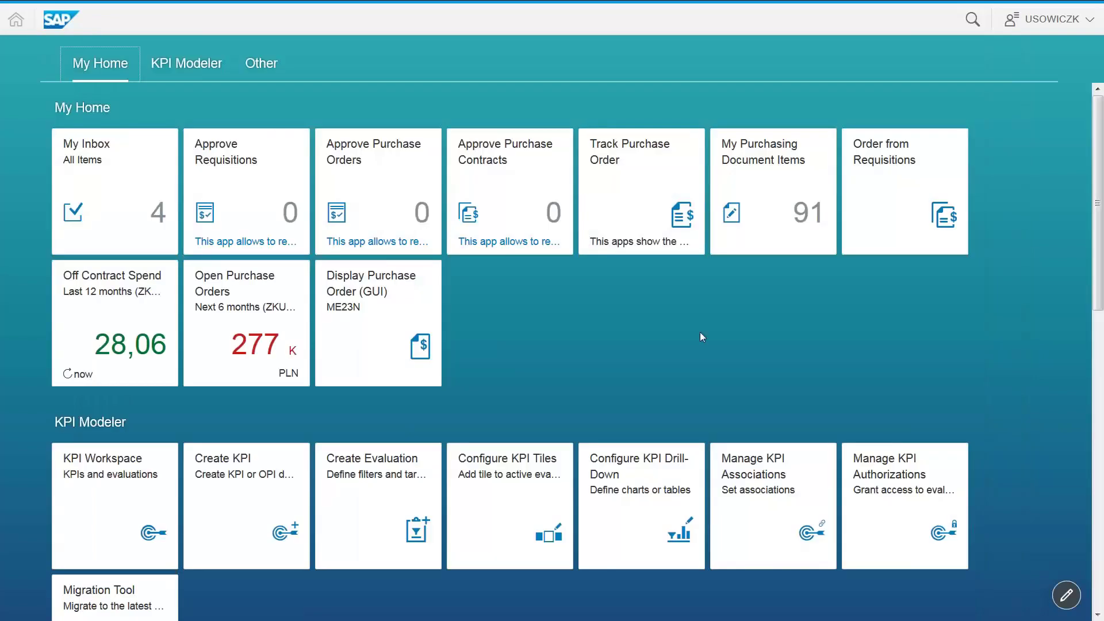
# - Examine the Merlex Sp. z o.o. purchase order items in My Purchasing Document Items, including ordered, delivered and invoiced amounts
pyautogui.click(776, 191)
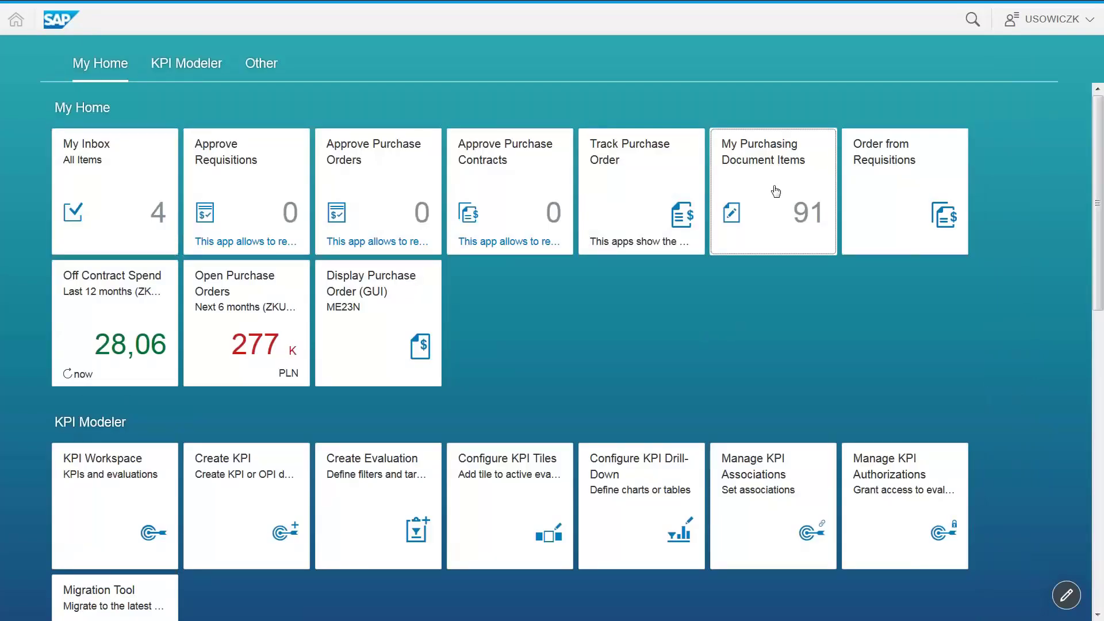
pyautogui.scroll(-5, 679, 310)
pyautogui.scroll(5, 426, 334)
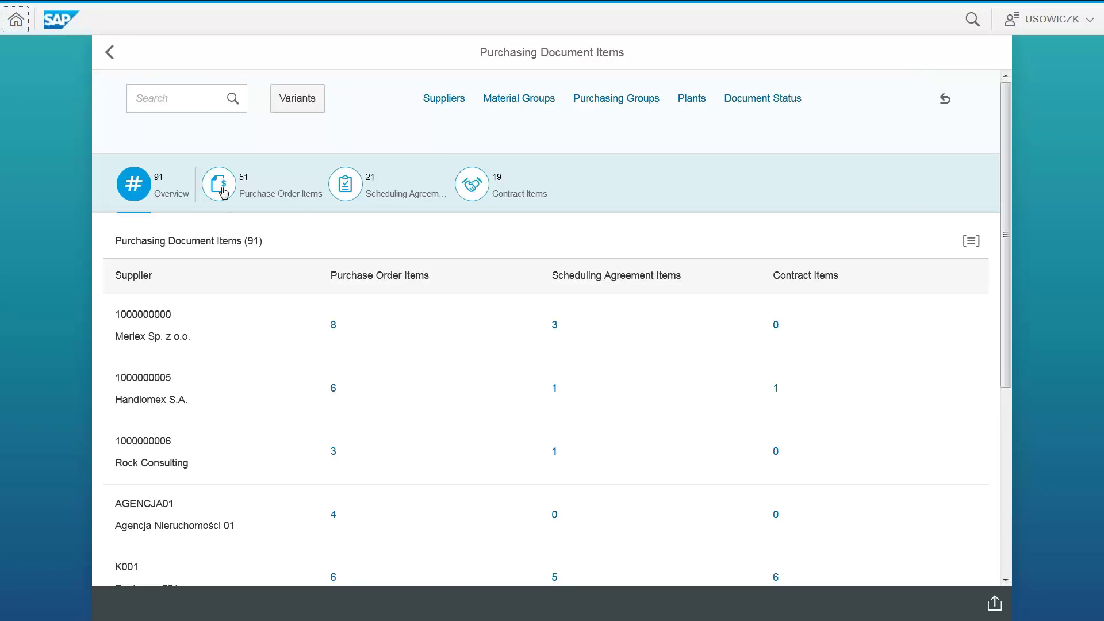
pyautogui.click(334, 325)
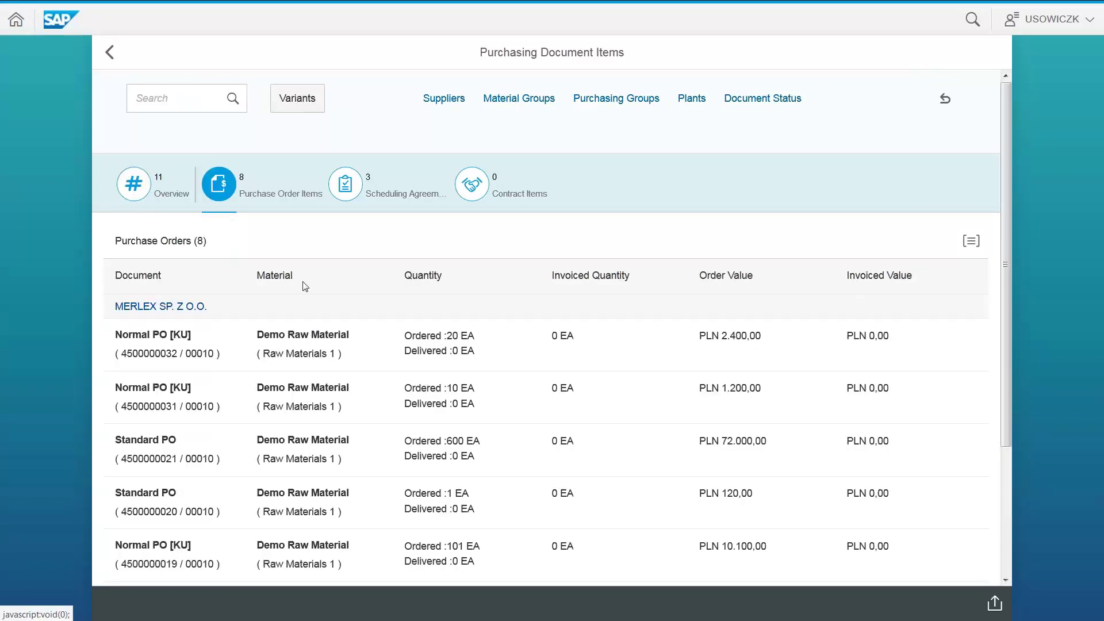
pyautogui.scroll(-3, 327, 303)
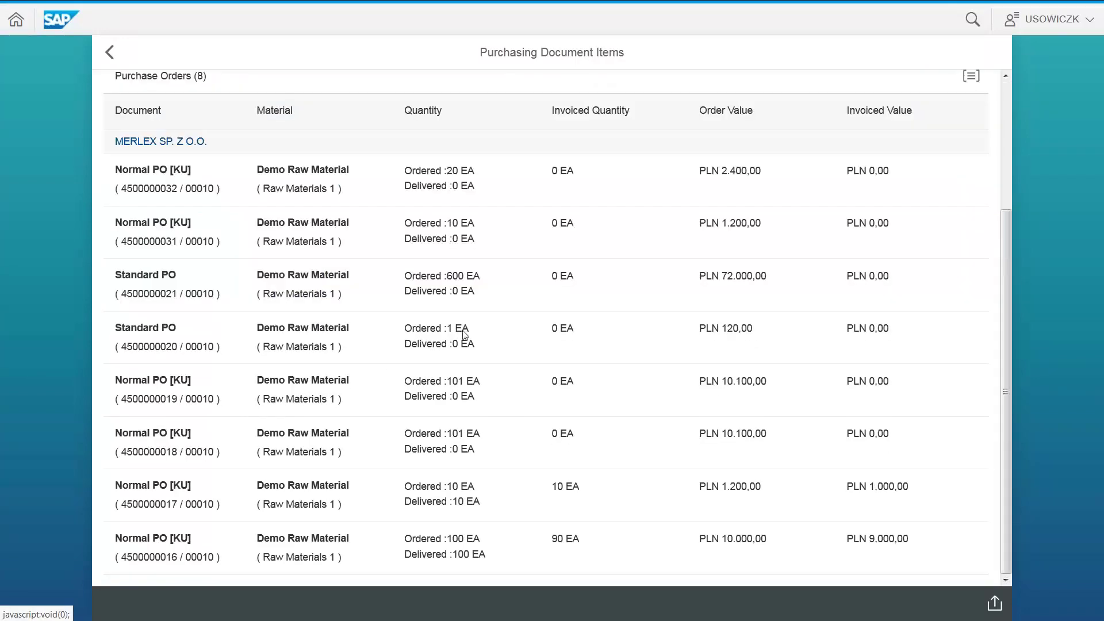
pyautogui.scroll(3, 461, 487)
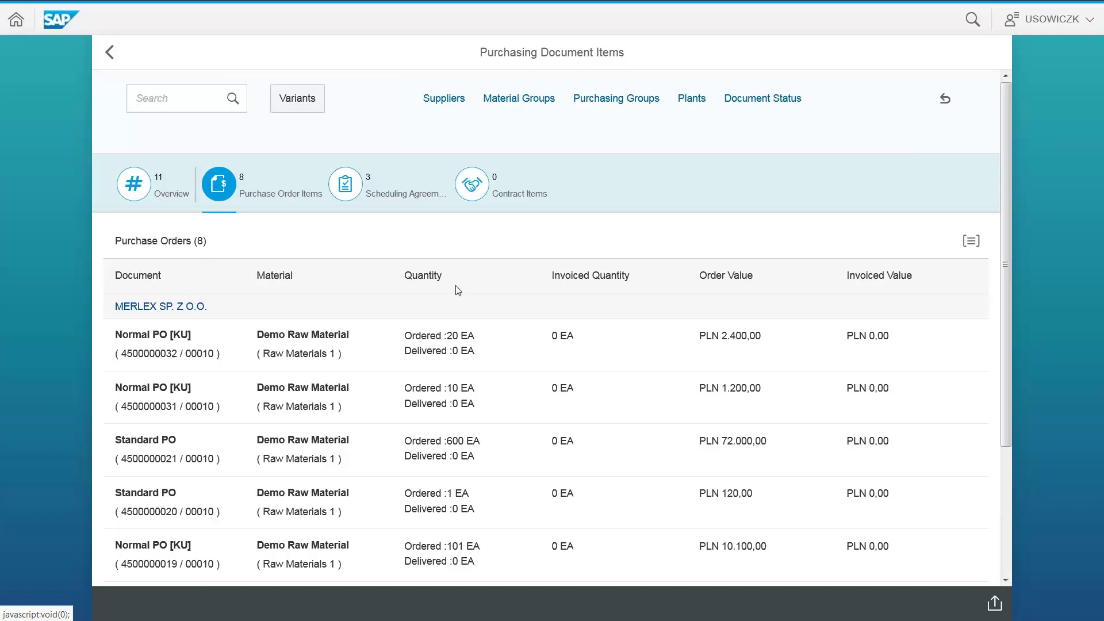
pyautogui.scroll(-3, 567, 451)
pyautogui.scroll(3, 567, 450)
pyautogui.click(109, 53)
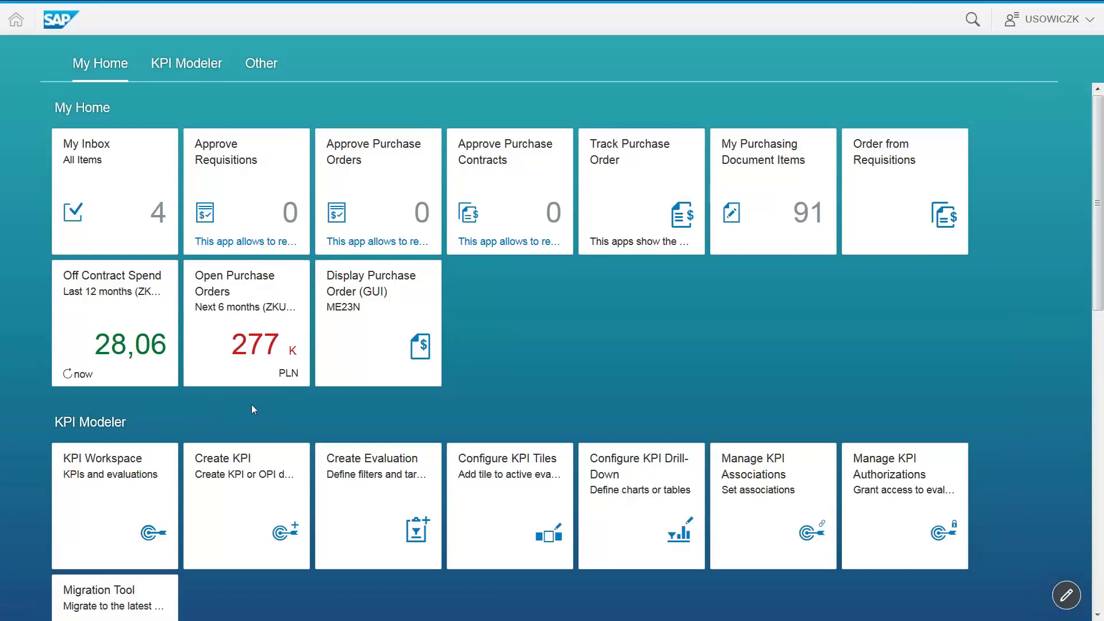
# - View the Open Purchase Orders chart by supplier for the next 6 months and return to the launchpad home
pyautogui.click(231, 327)
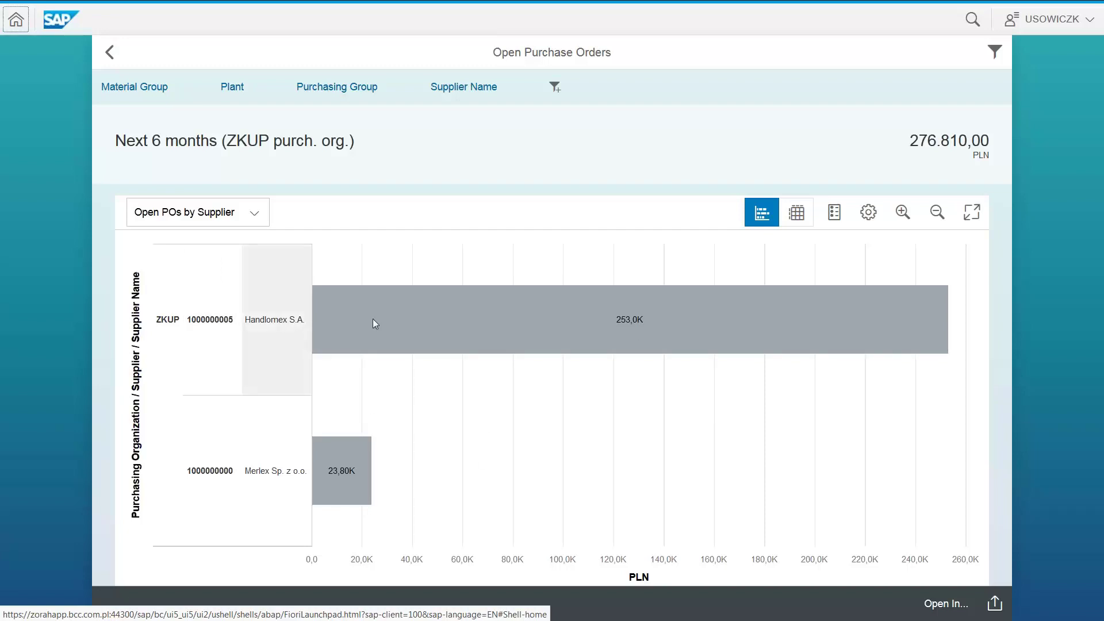
pyautogui.click(109, 52)
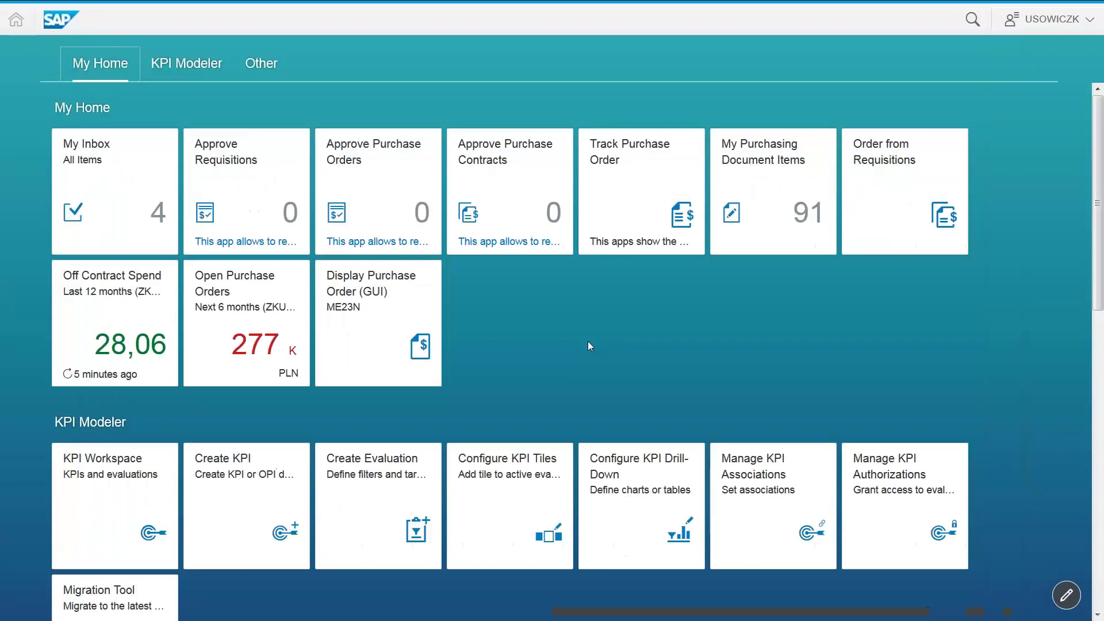
pyautogui.scroll(-1, 600, 333)
pyautogui.scroll(1, 630, 333)
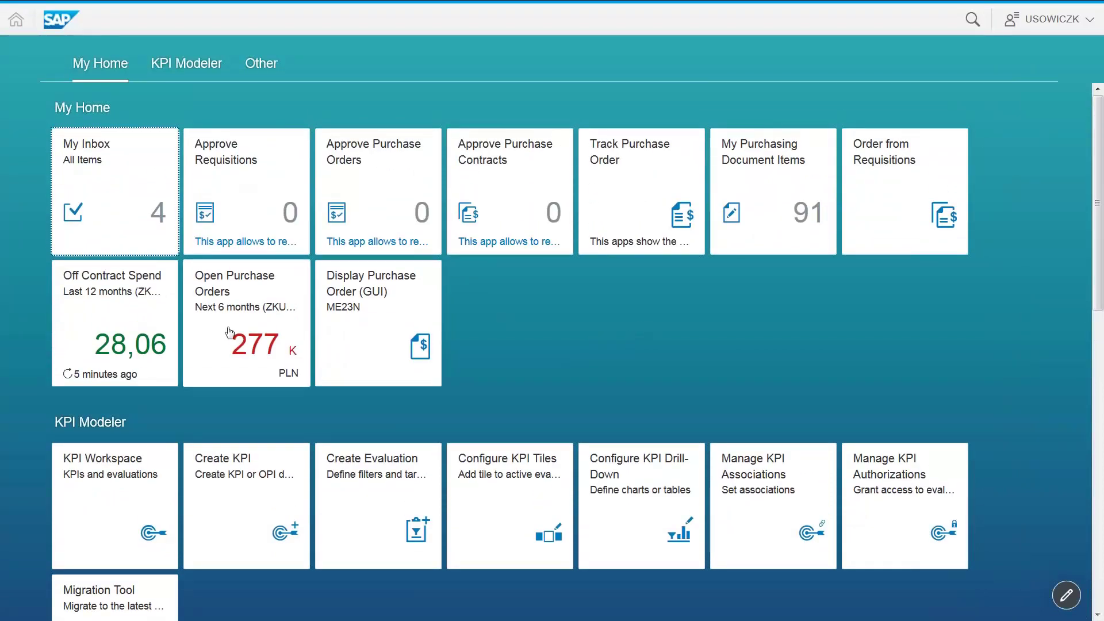
# - Open the KPI Workspace and select the Open Purchase Orders KPI to view its details
pyautogui.scroll(-1, 220, 352)
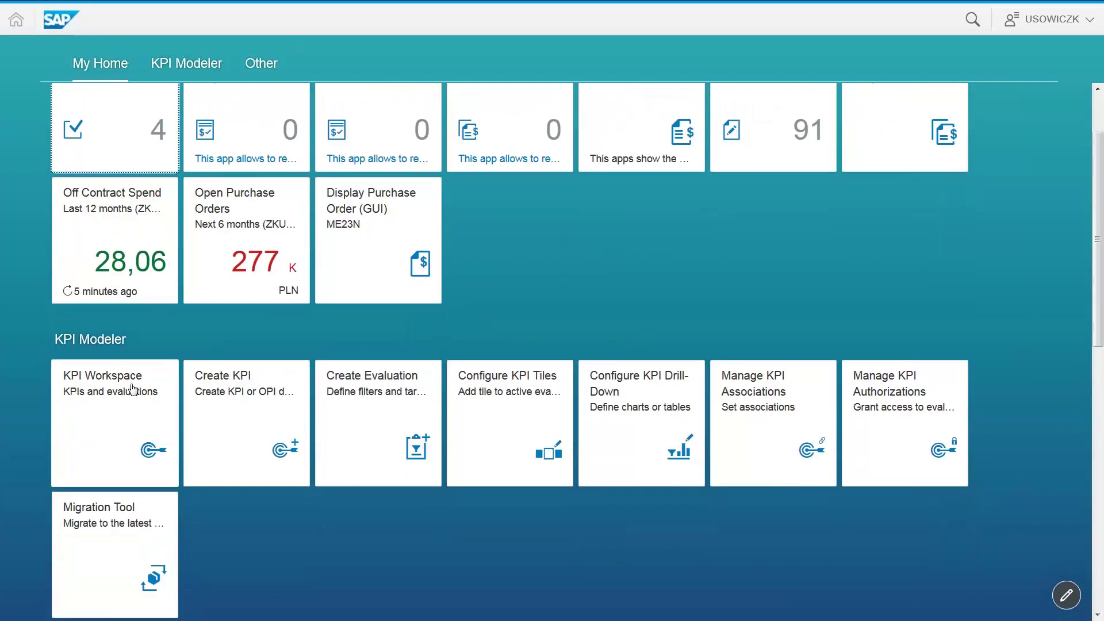
pyautogui.click(117, 426)
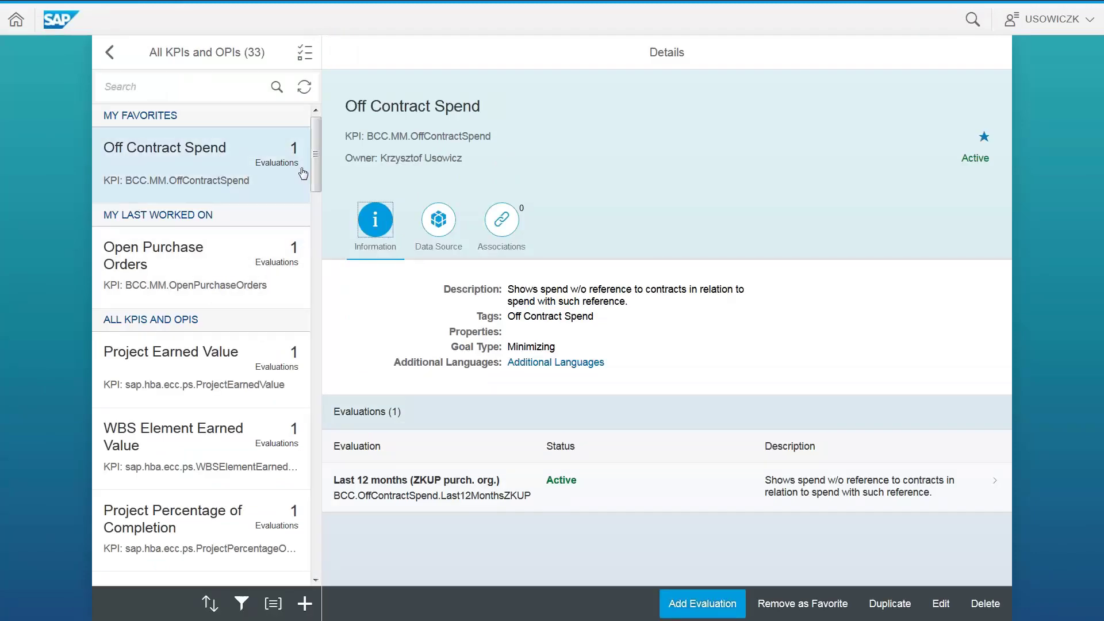
pyautogui.click(219, 263)
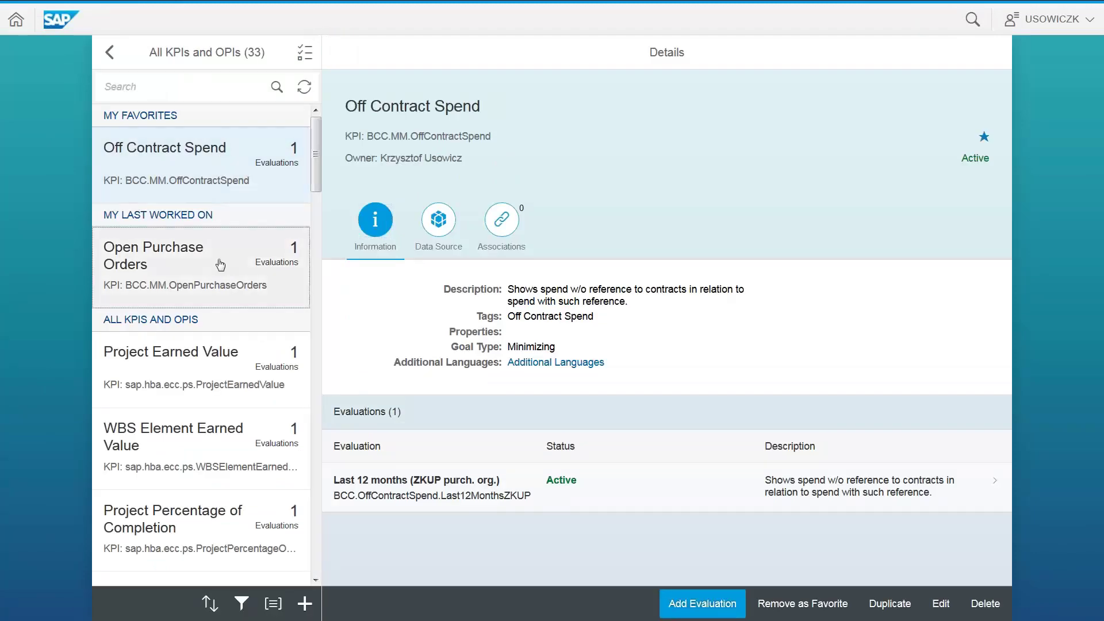
# - View the Off Contract Spend KPI details, and open the Next 6 months (ZKUP purch. org.) evaluation of the Open Purchase Orders KPI
pyautogui.click(248, 180)
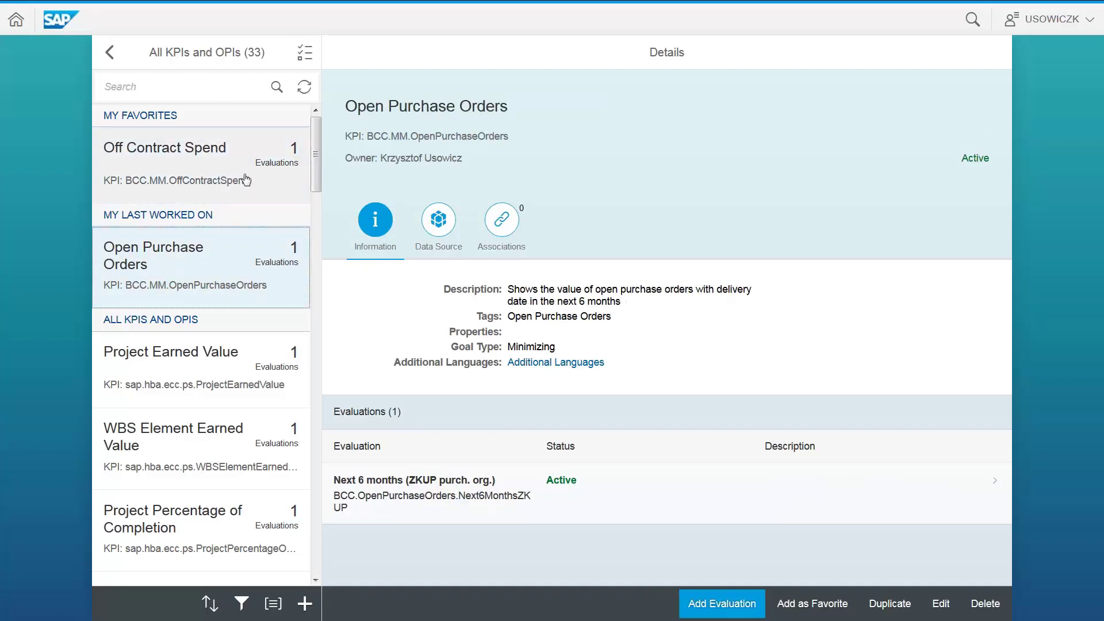
pyautogui.click(246, 180)
pyautogui.click(255, 272)
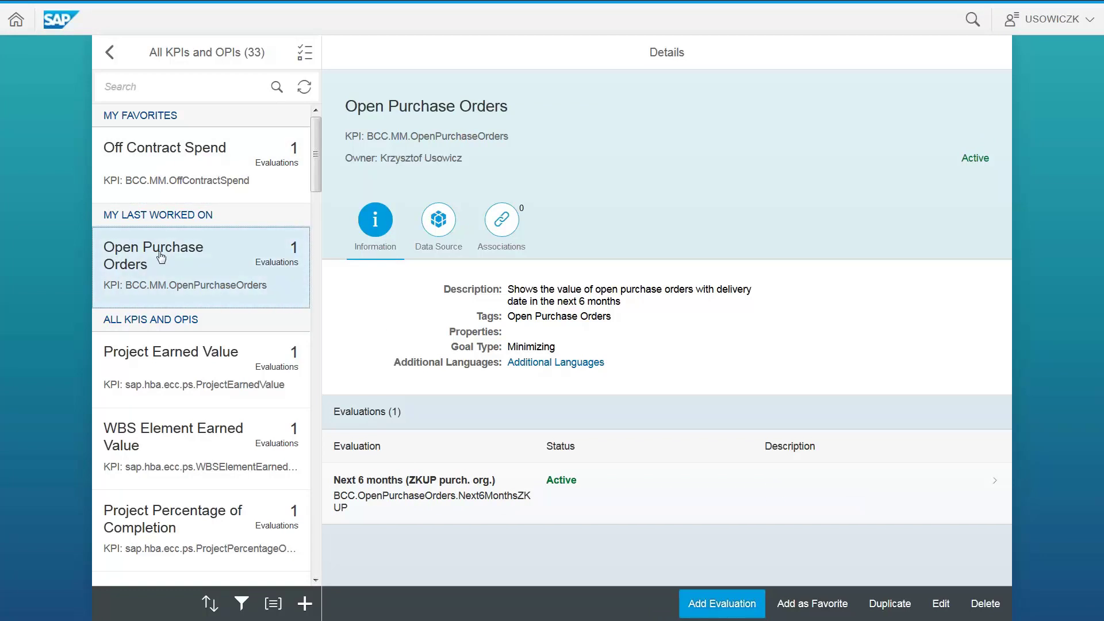
pyautogui.click(527, 480)
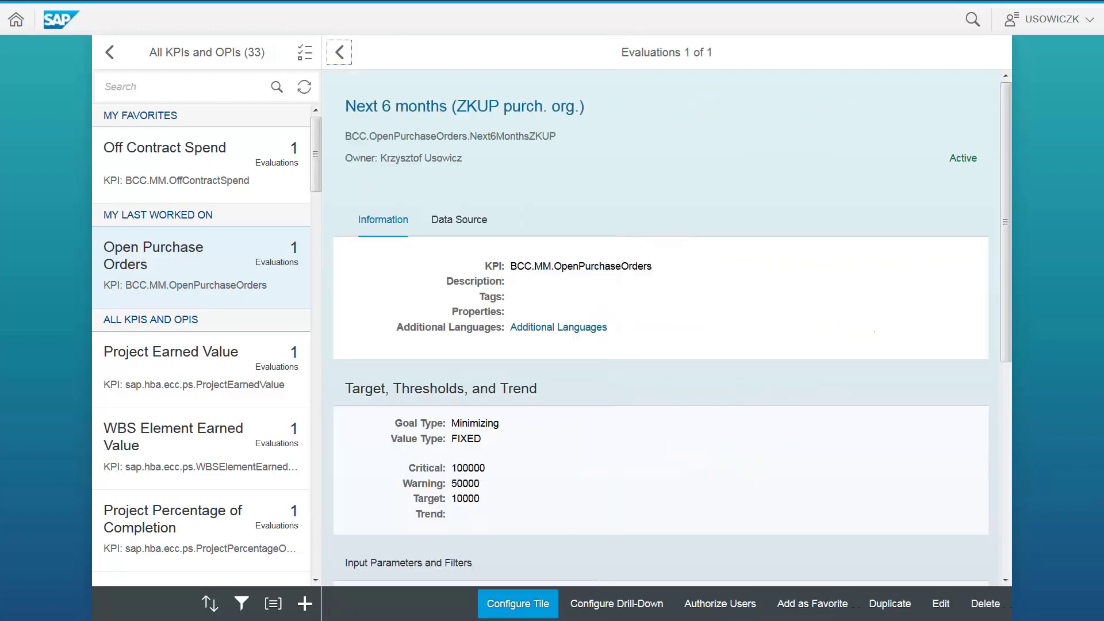
# - Examine the evaluation's data source, highlighting the SAP HANA View entry
pyautogui.click(470, 225)
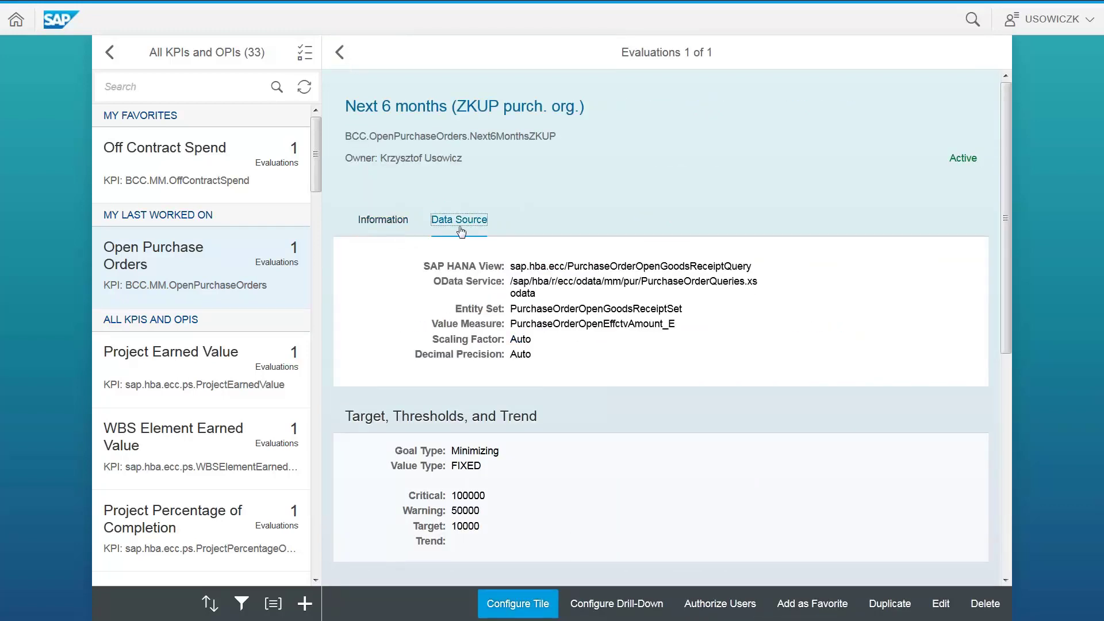
pyautogui.moveTo(424, 266); pyautogui.dragTo(757, 265)
pyautogui.click(767, 263)
pyautogui.tripleClick(762, 268)
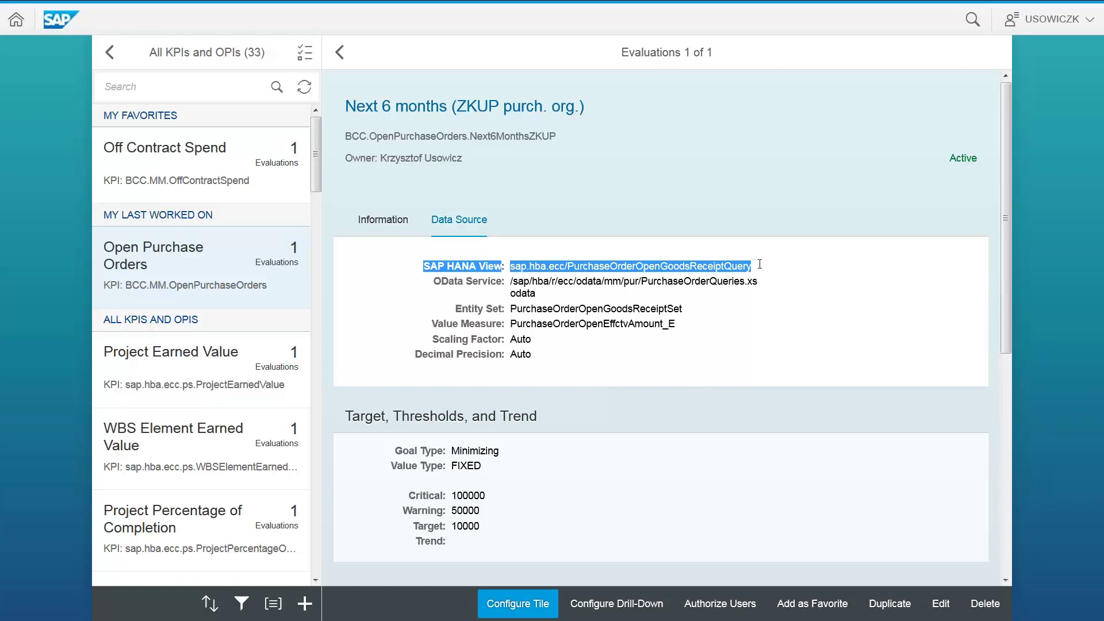
pyautogui.click(423, 269)
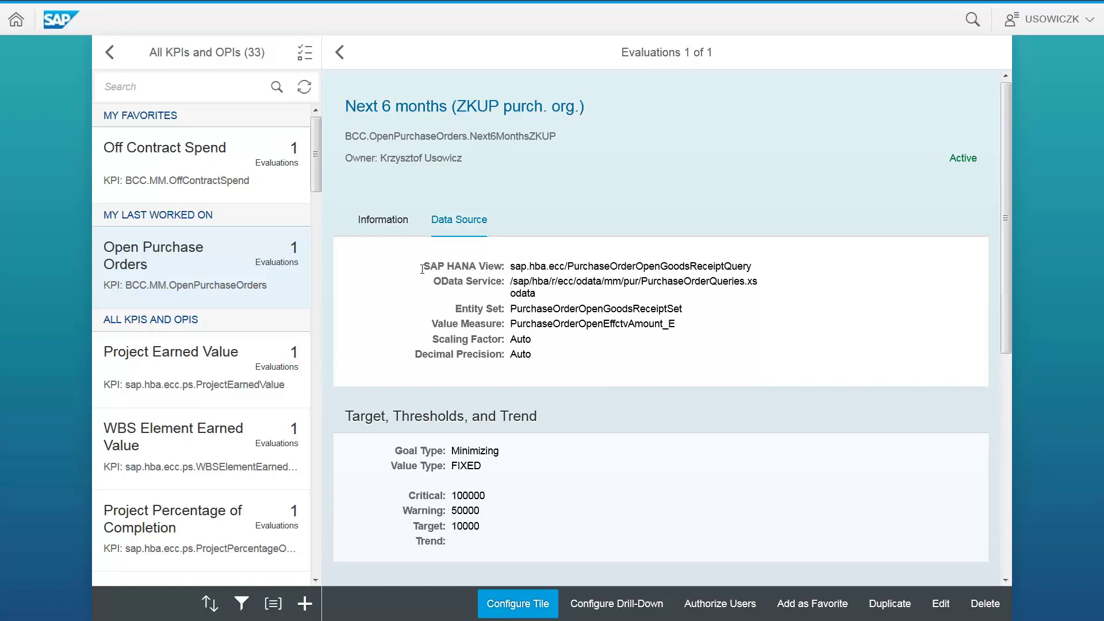
pyautogui.moveTo(430, 270); pyautogui.dragTo(762, 268)
pyautogui.click(786, 268)
# - Review the evaluation's general information, thresholds, and input parameters and filters, highlighting the evaluation time frame value
pyautogui.click(387, 217)
pyautogui.scroll(-6, 661, 297)
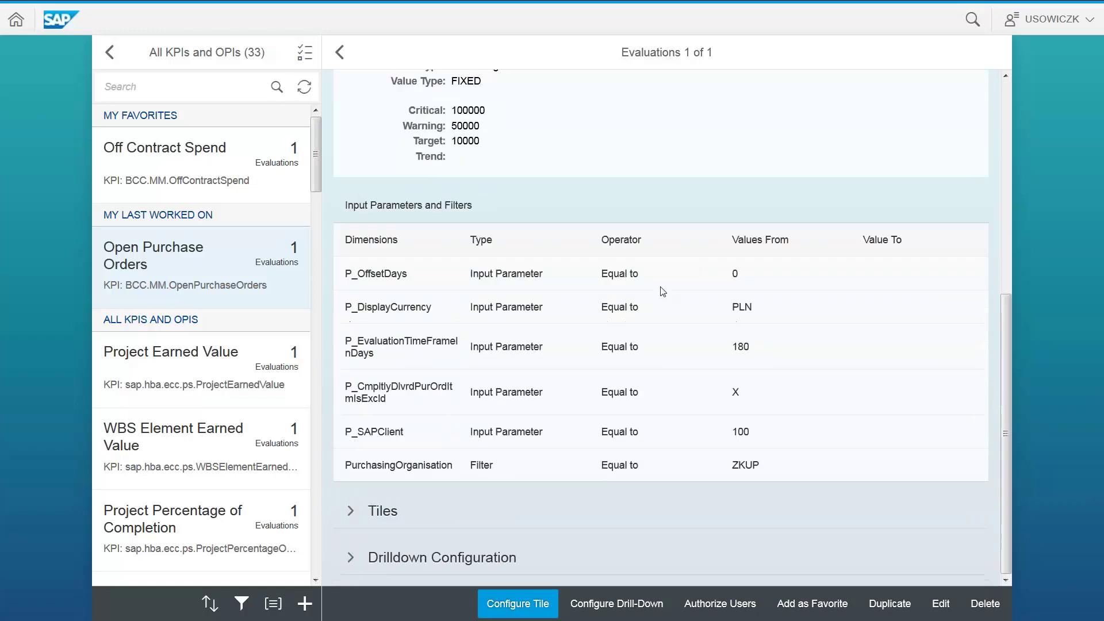
pyautogui.scroll(3, 645, 315)
pyautogui.scroll(-3, 724, 250)
pyautogui.moveTo(735, 347); pyautogui.dragTo(755, 349)
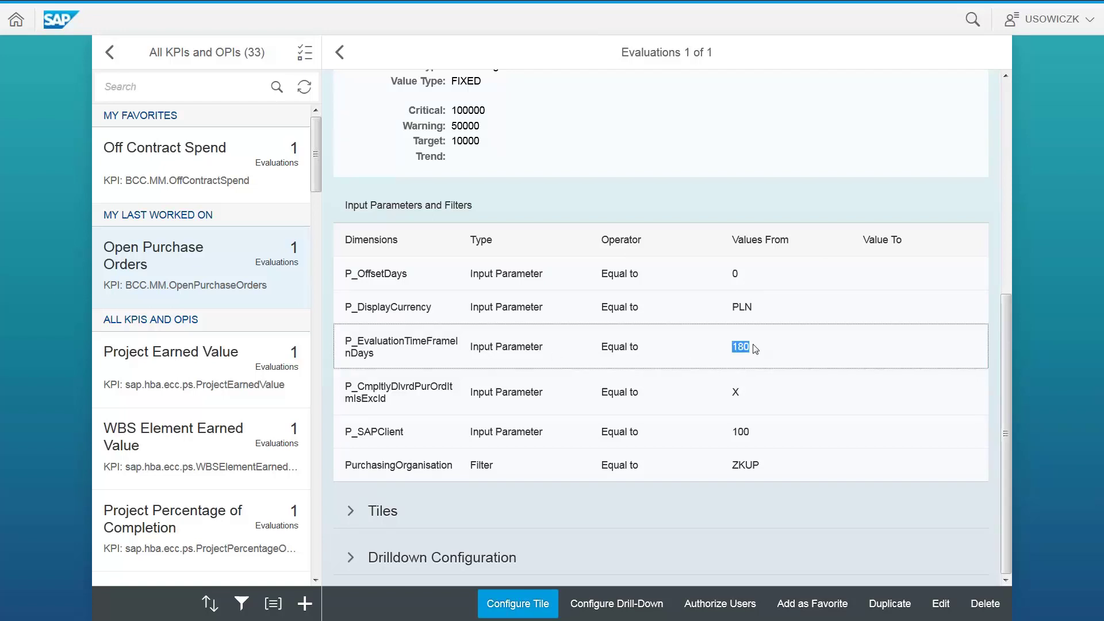
pyautogui.click(755, 349)
pyautogui.scroll(7, 634, 314)
pyautogui.scroll(-7, 630, 357)
# - Expand the evaluation's Tiles and Drilldown Configuration sections and view the details of the Open POs by Supplier view
pyautogui.click(400, 506)
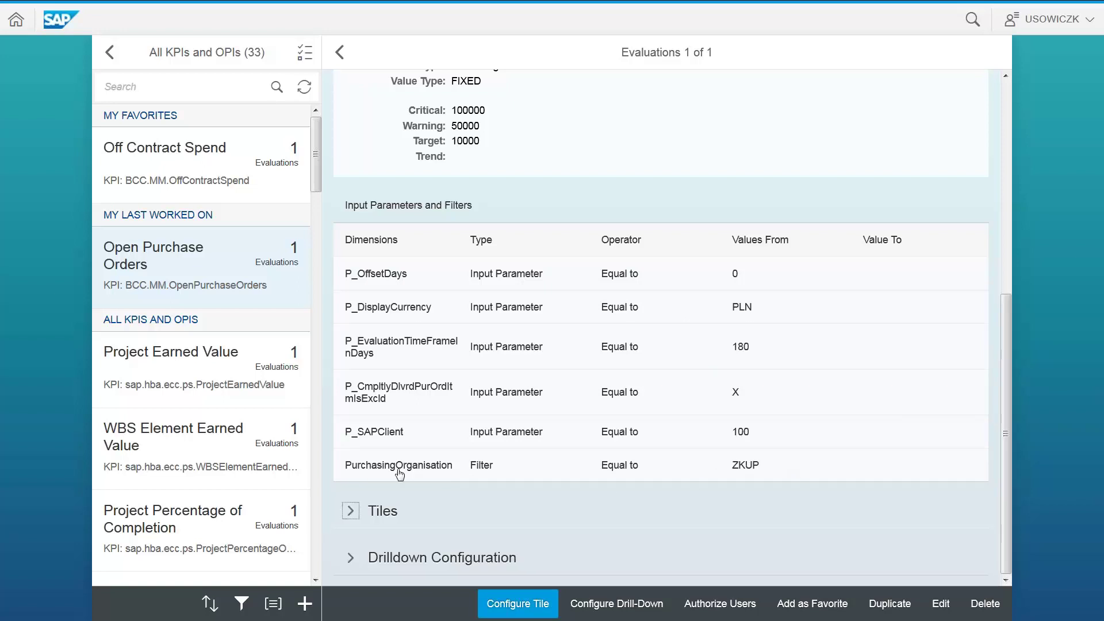
pyautogui.scroll(-3, 397, 446)
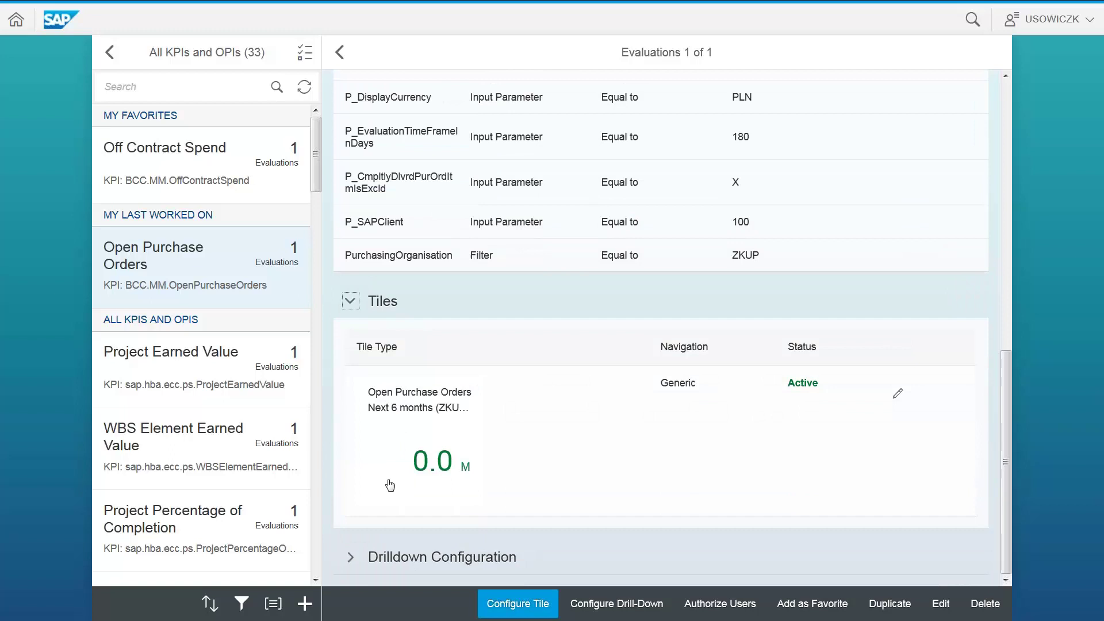
pyautogui.click(352, 556)
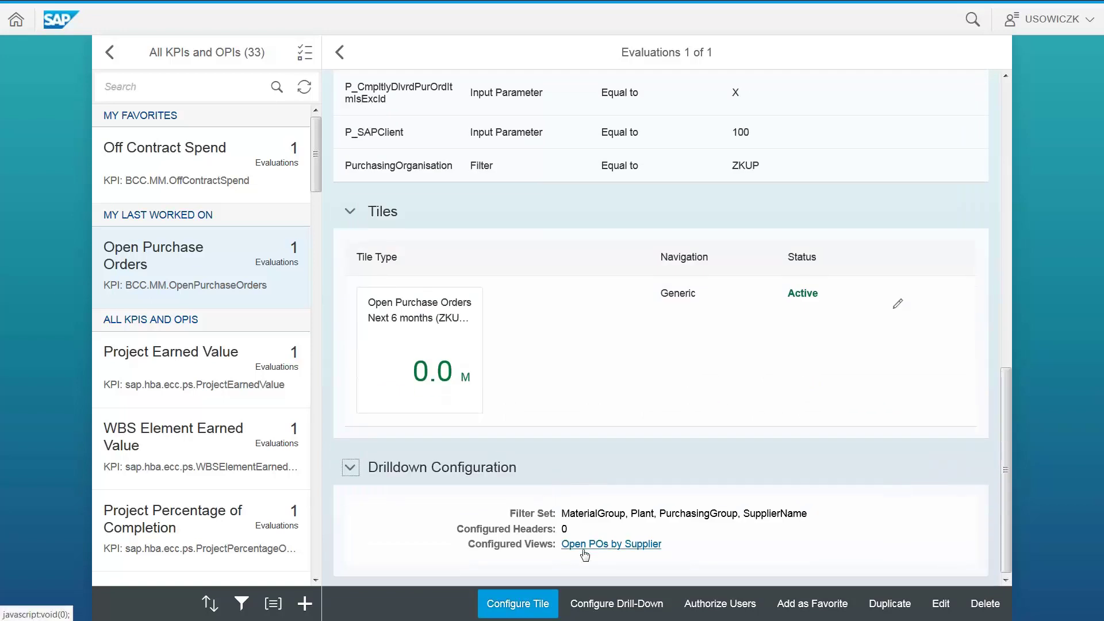
pyautogui.click(640, 546)
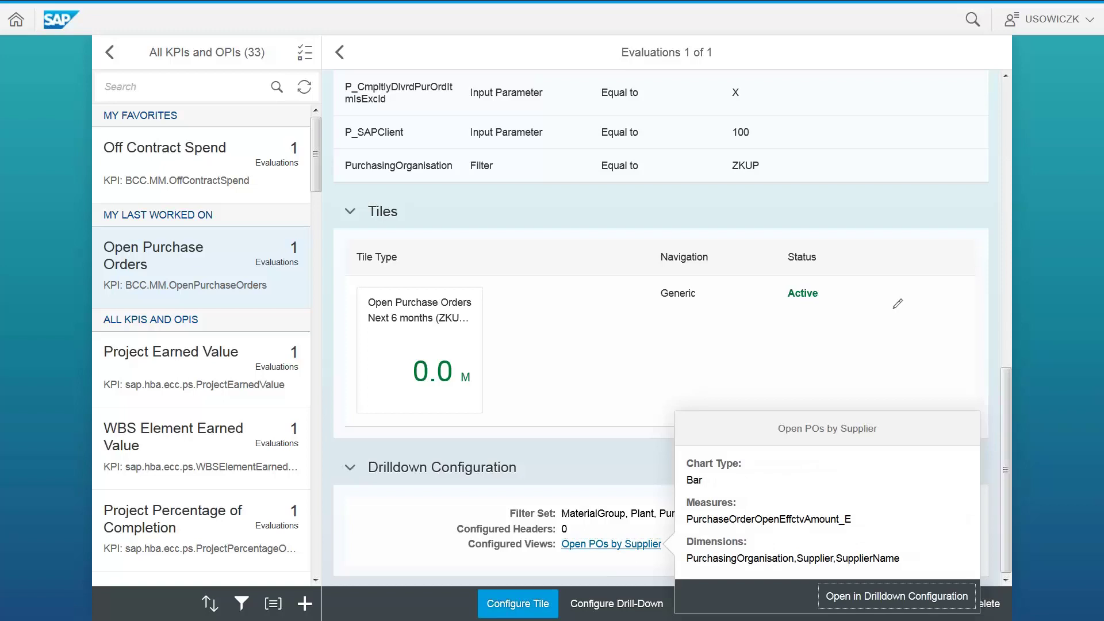
# - View the Open POs by Supplier chart in the drill-down configuration, leave it without saving, and return to the launchpad home
pyautogui.click(894, 596)
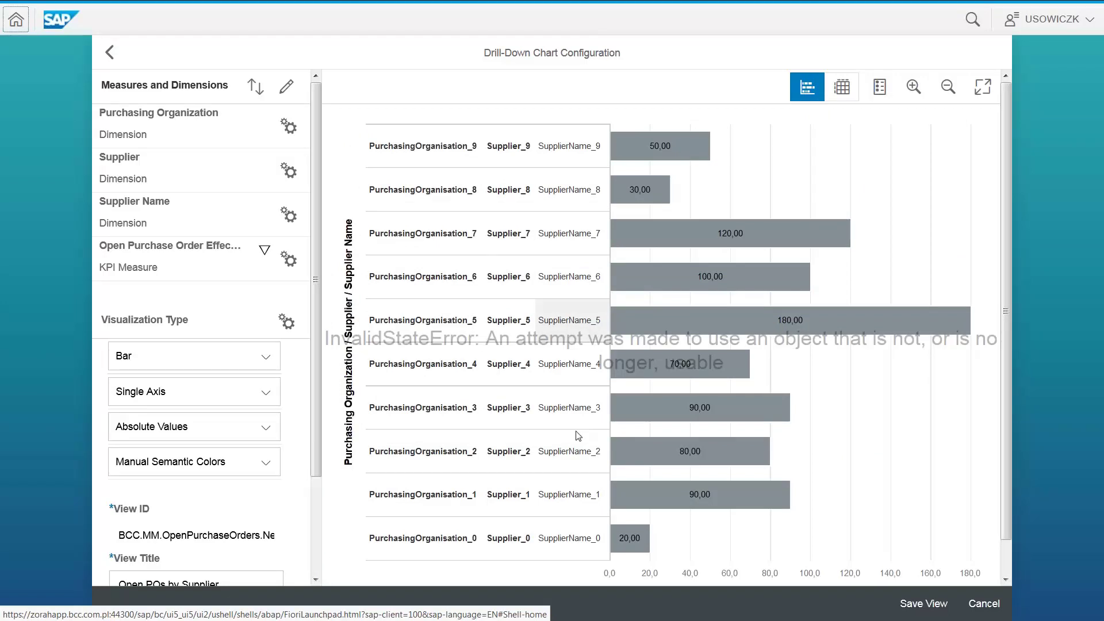
pyautogui.click(109, 52)
pyautogui.click(621, 347)
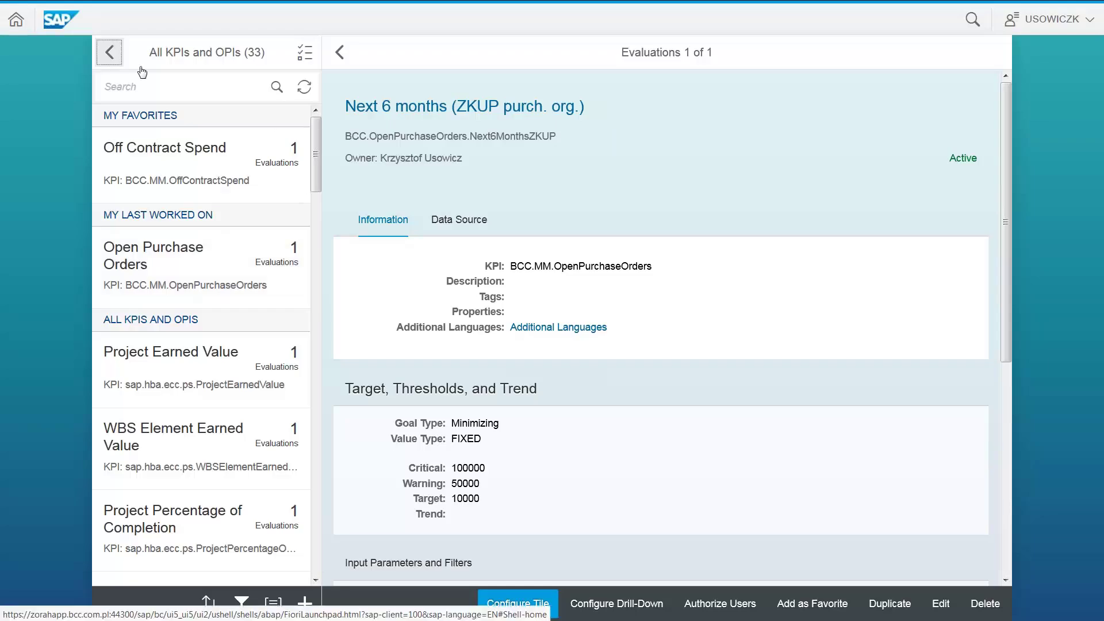
pyautogui.click(110, 53)
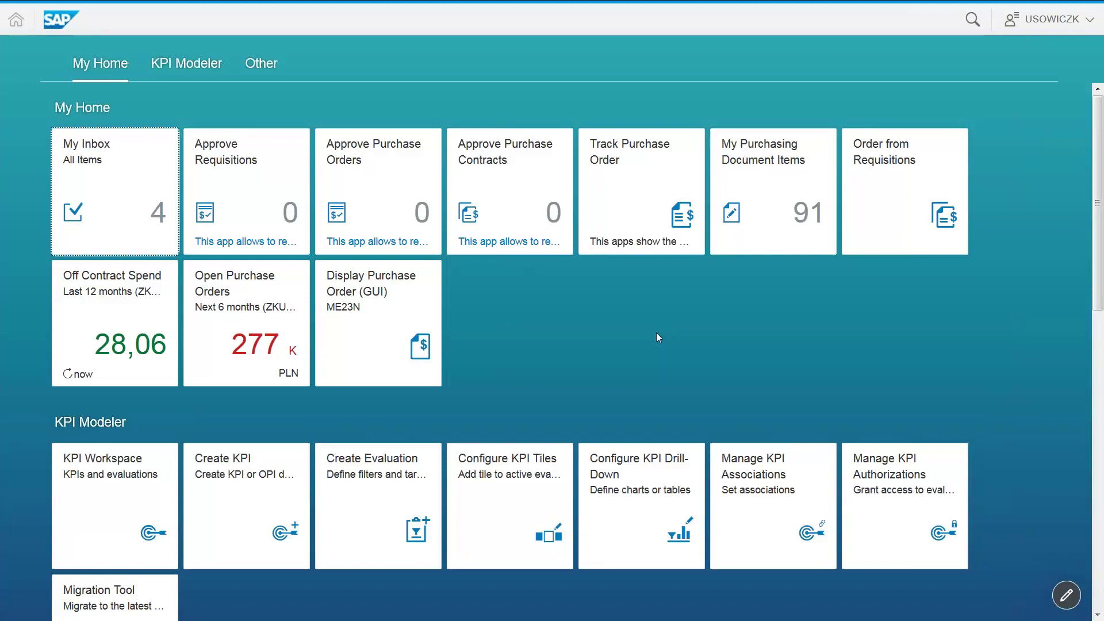
# - Log off from the SAP Fiori launchpad and confirm the logoff
pyautogui.click(1047, 19)
pyautogui.click(997, 169)
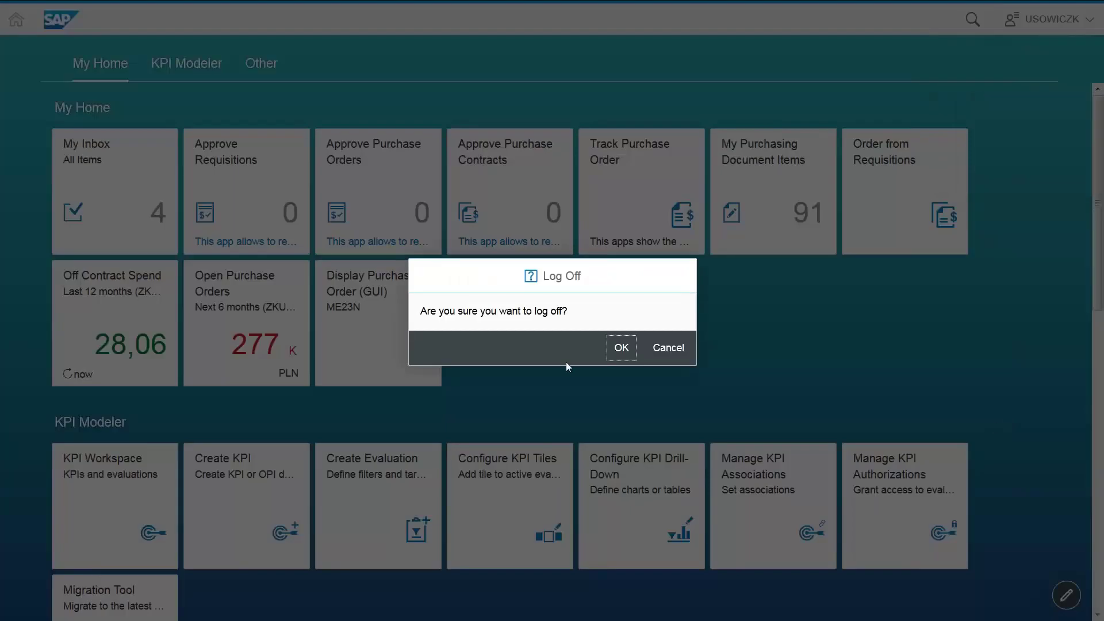
pyautogui.click(617, 346)
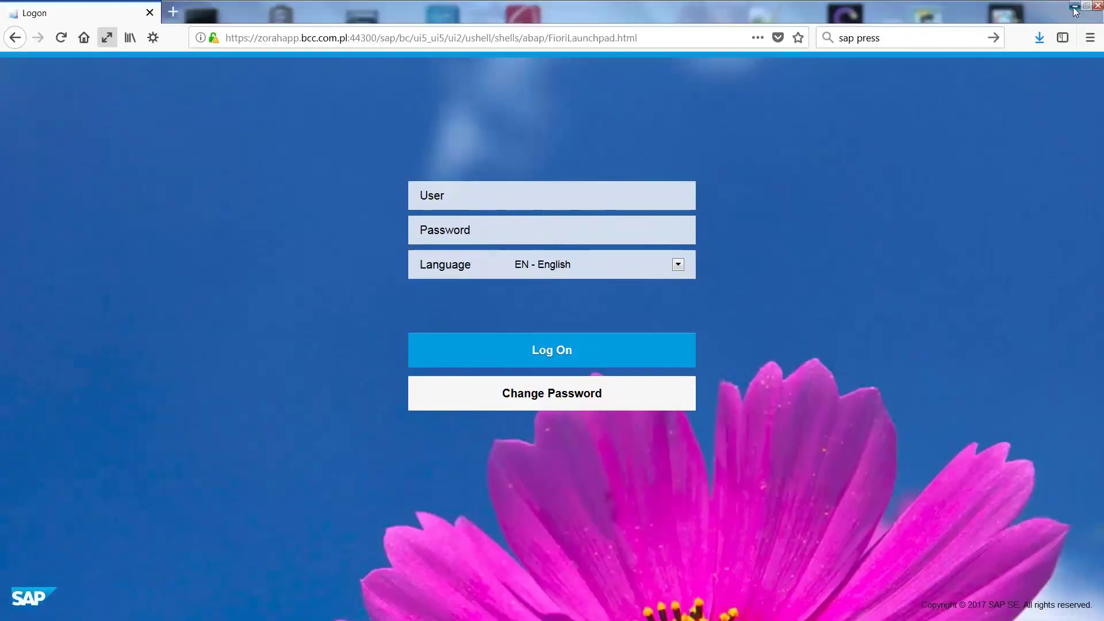
# - Minimize the browser, switch to the Fiori_Webinar_EN.pptx presentation in PowerPoint, and start the slide show from the final slide, number 25
pyautogui.click(1073, 8)
pyautogui.click(701, 101)
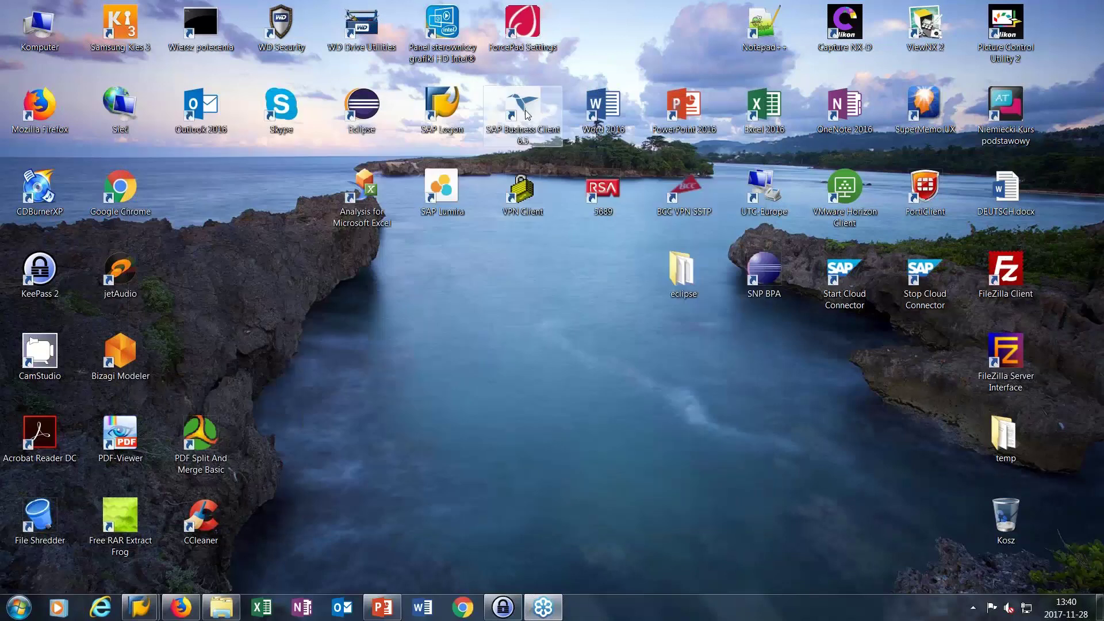
pyautogui.click(382, 607)
pyautogui.press('Down')
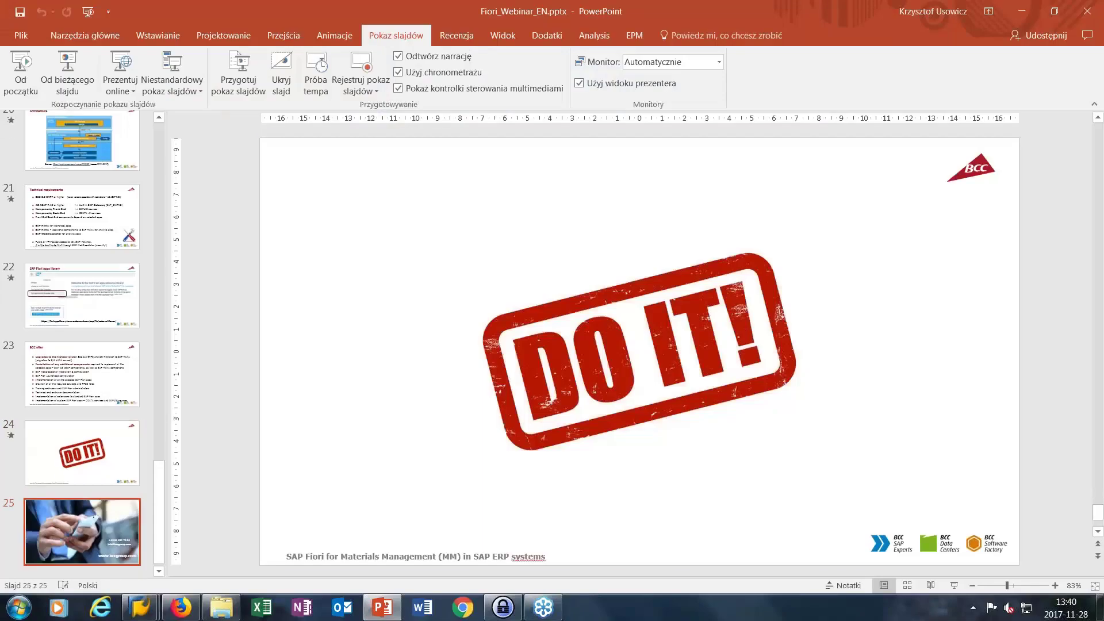
pyautogui.click(69, 86)
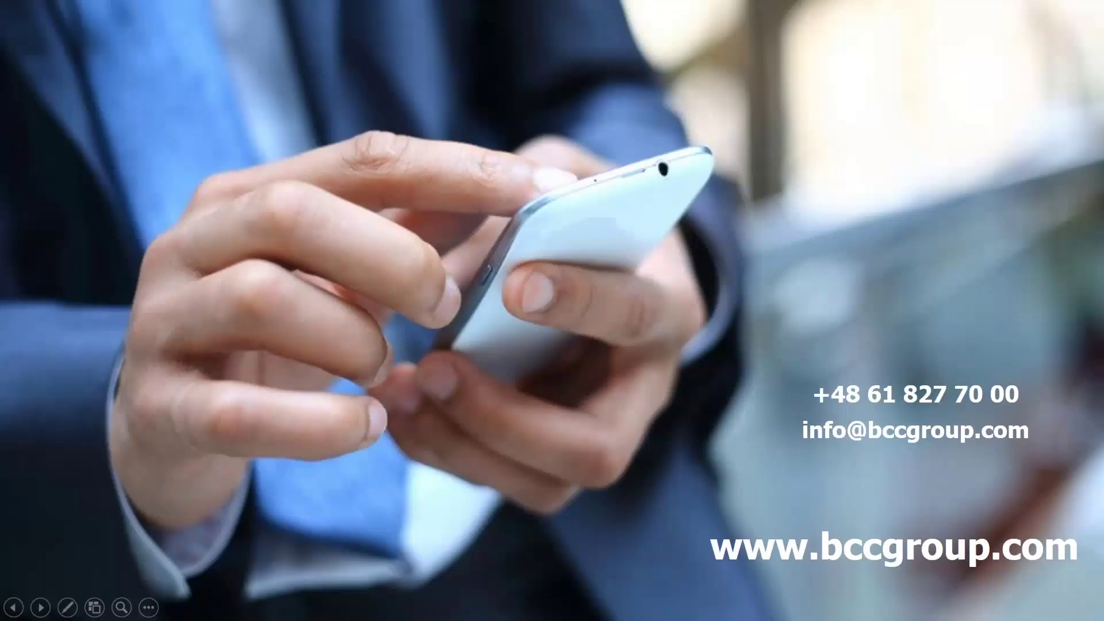